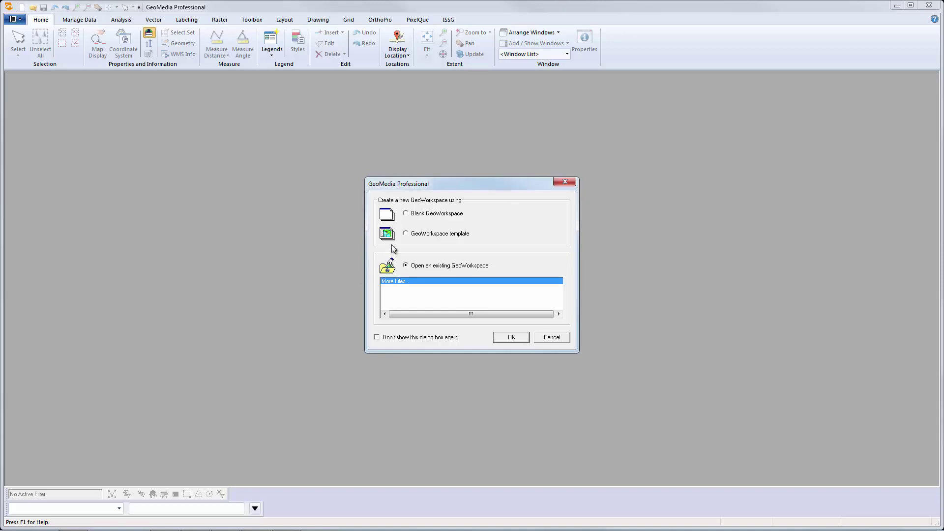
# Create a blank GeoWorkspace and start a new OrthoPro project.
pyautogui.click(406, 213)
pyautogui.click(506, 338)
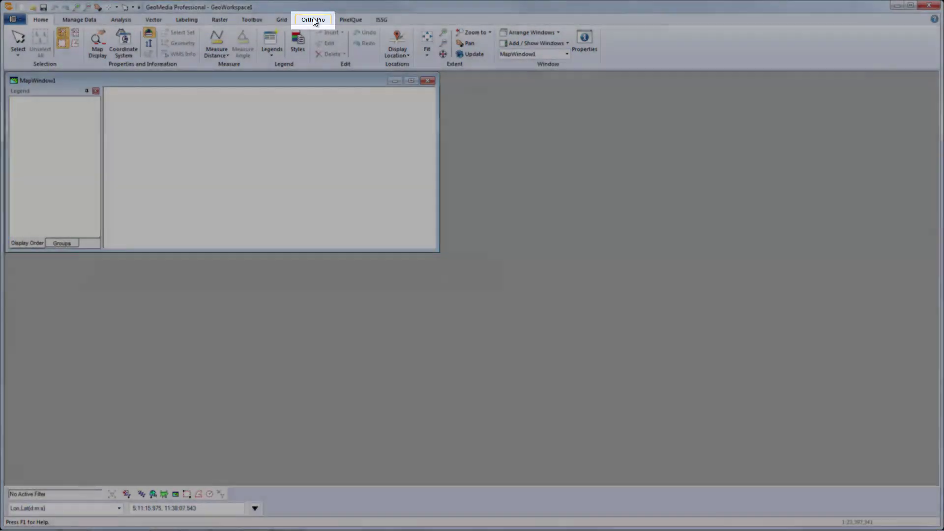
pyautogui.click(313, 22)
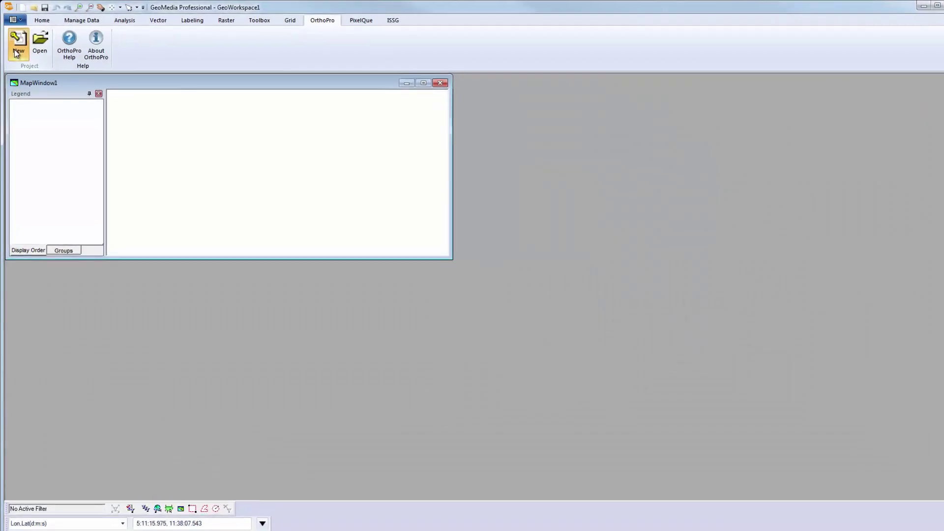
pyautogui.click(16, 53)
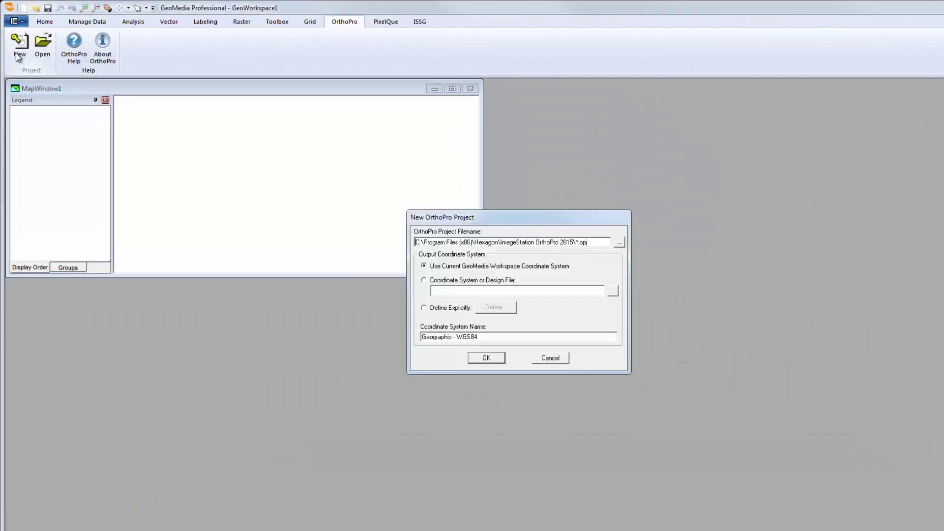
# Browse for the project file location and create a folder named Orthos in E:\Training_Automatic.
pyautogui.click(619, 242)
pyautogui.click(607, 251)
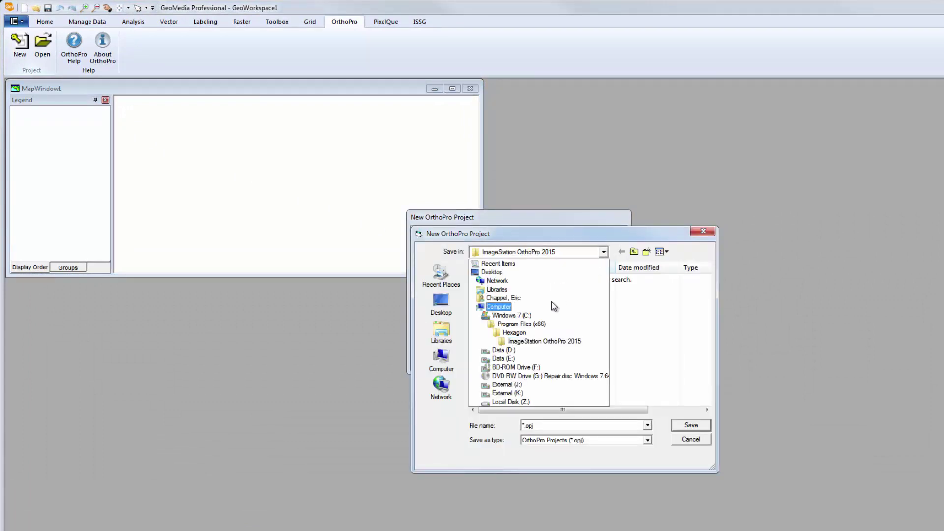
pyautogui.click(511, 362)
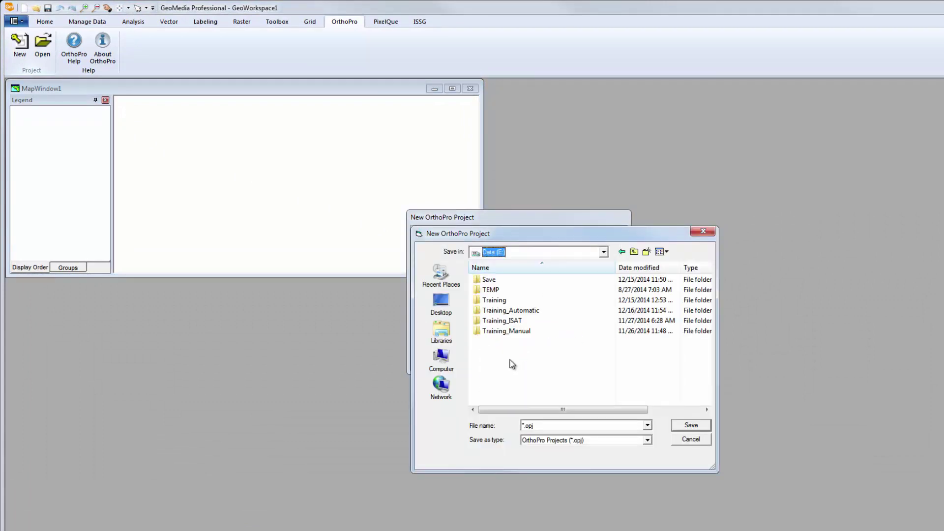
pyautogui.doubleClick(504, 311)
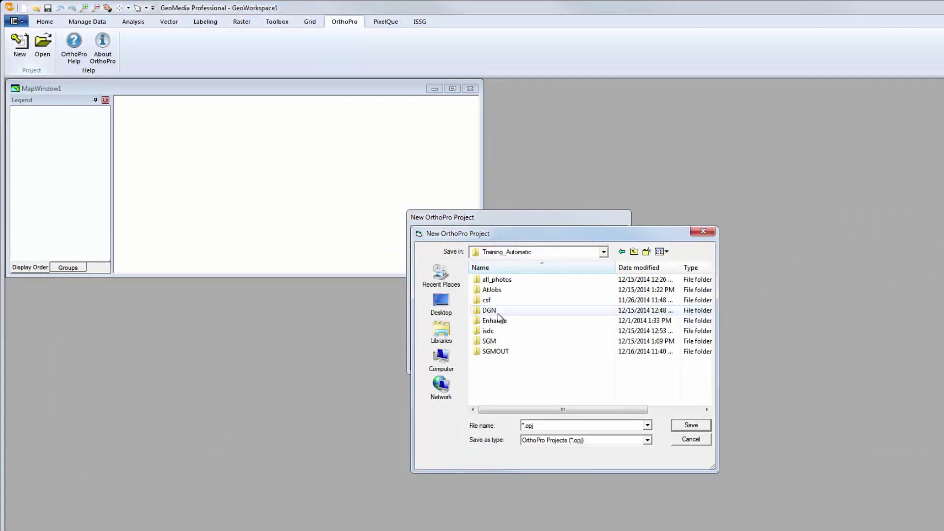
pyautogui.click(647, 252)
pyautogui.write('Orthos')
pyautogui.press('Return')
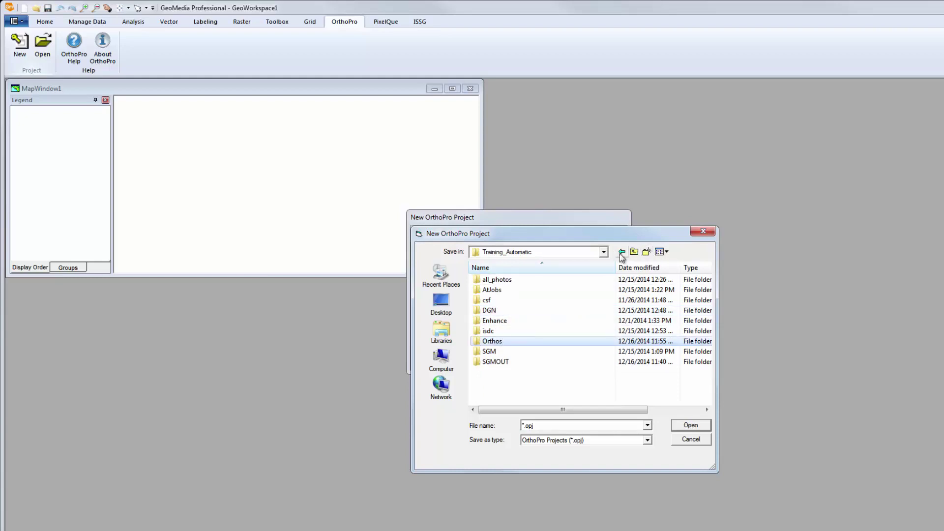
# Name the OrthoPro project file Class and store it in the Orthos folder.
pyautogui.doubleClick(502, 341)
pyautogui.moveTo(550, 425); pyautogui.dragTo(522, 427)
pyautogui.write('Class')
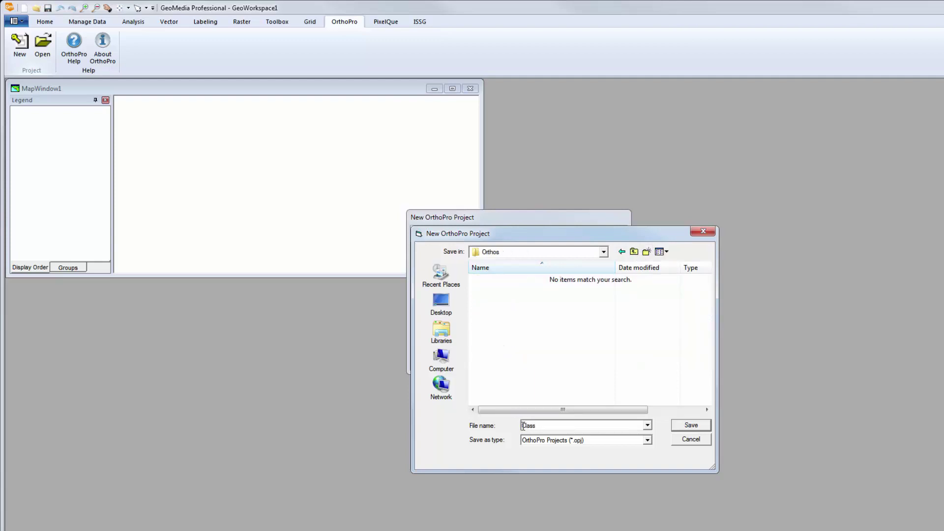
pyautogui.click(679, 427)
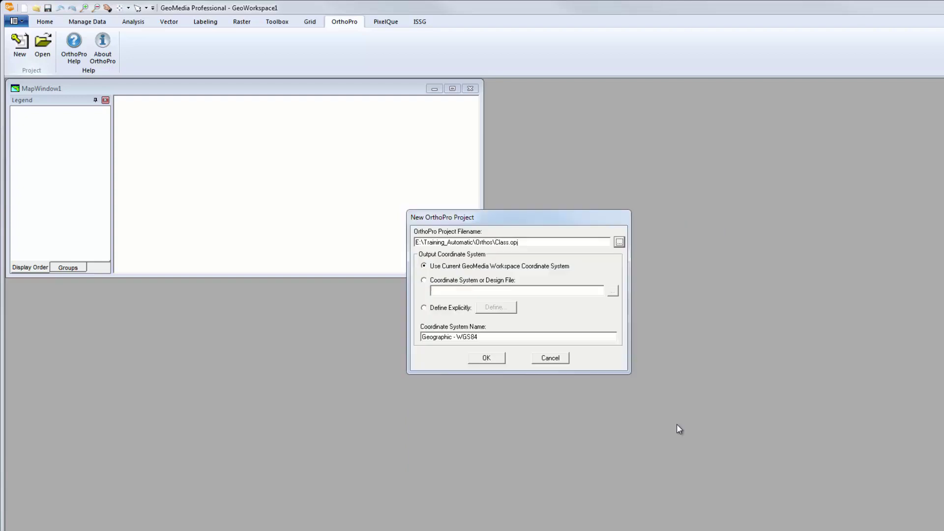
# Use E:\Training_Automatic\csf\project.csf as the output coordinate system file and create the project.
pyautogui.click(424, 281)
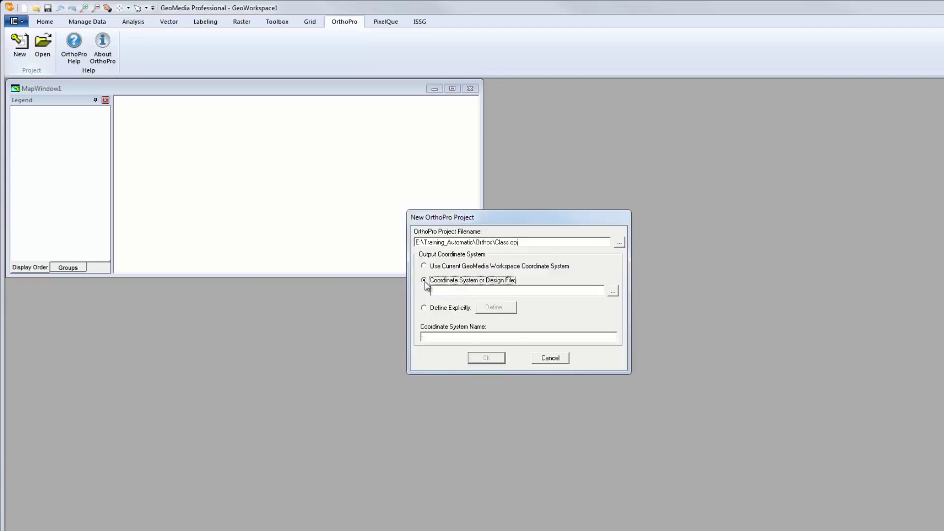
pyautogui.click(612, 291)
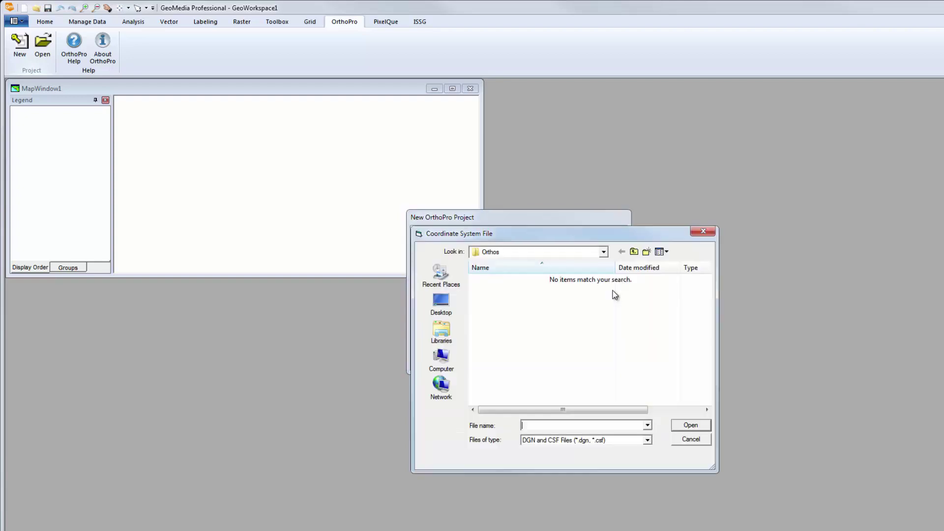
pyautogui.click(633, 252)
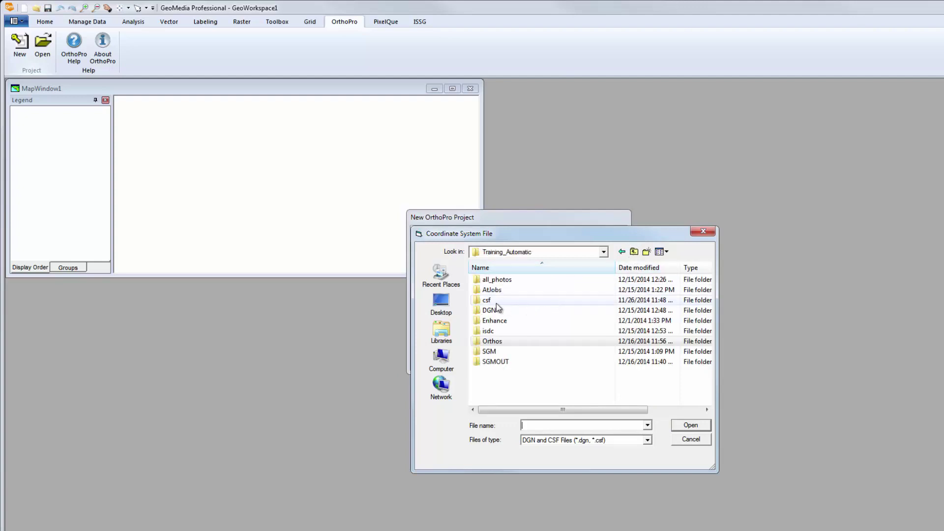
pyautogui.click(480, 301)
pyautogui.doubleClick(480, 301)
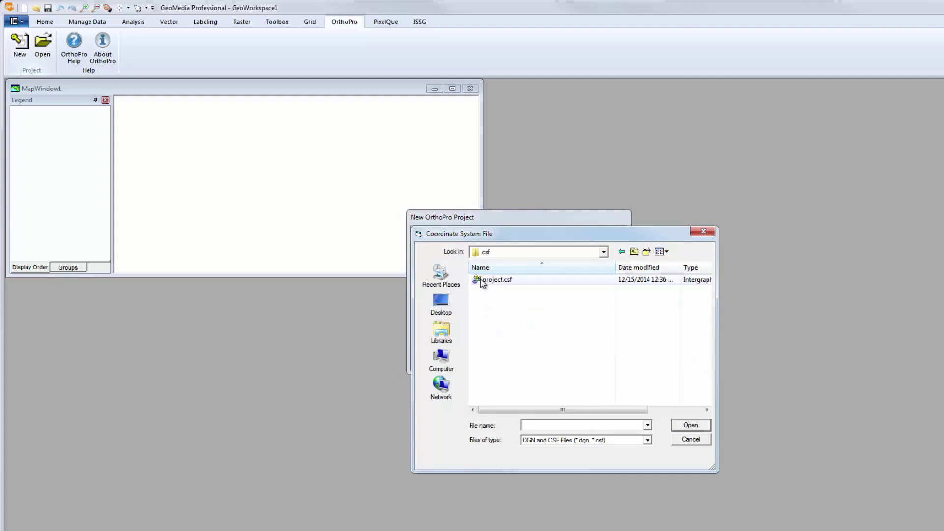
pyautogui.click(480, 279)
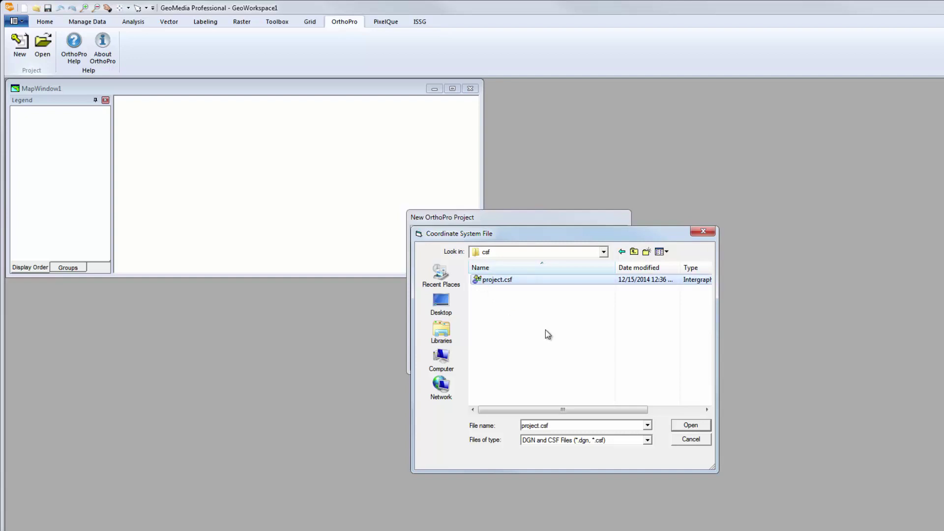
pyautogui.click(685, 426)
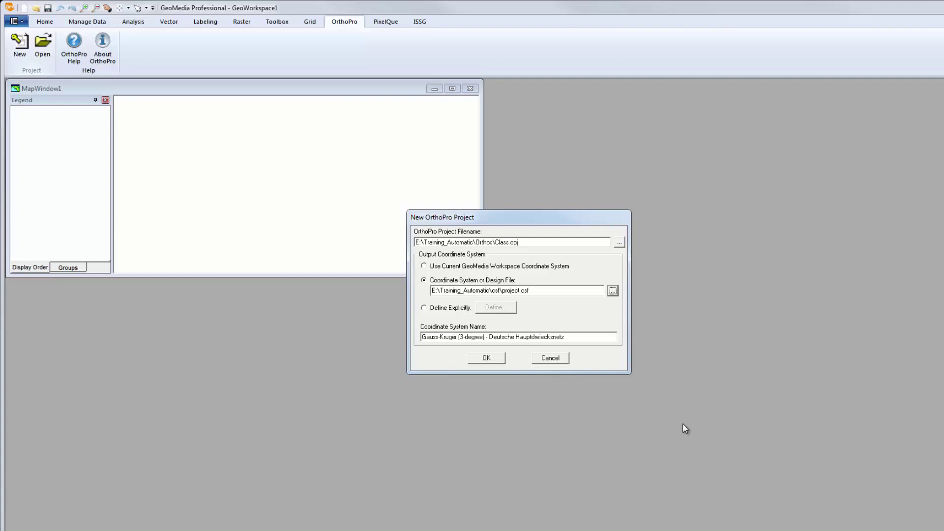
pyautogui.click(499, 358)
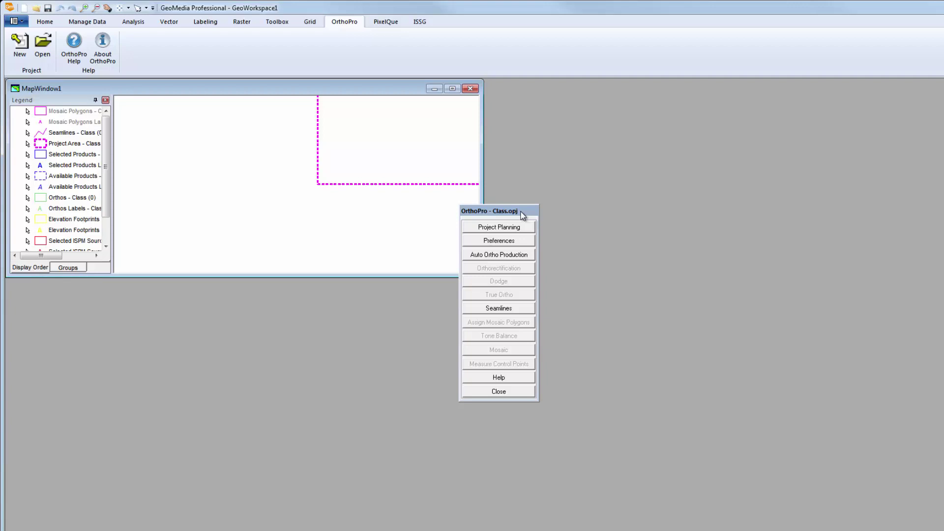
# In Project Planning, load the ISPM project file E:\Training_Automatic\project and add all available sources to the selected ones.
pyautogui.click(469, 226)
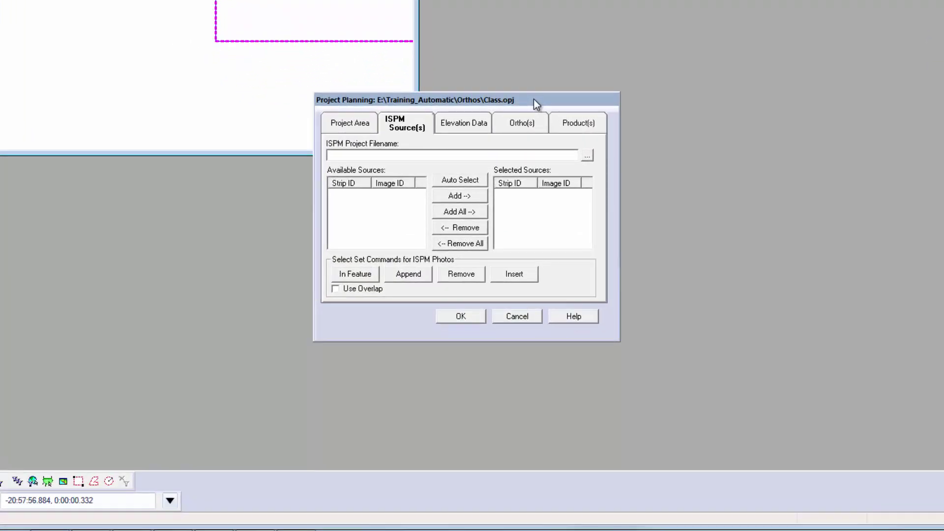
pyautogui.click(586, 155)
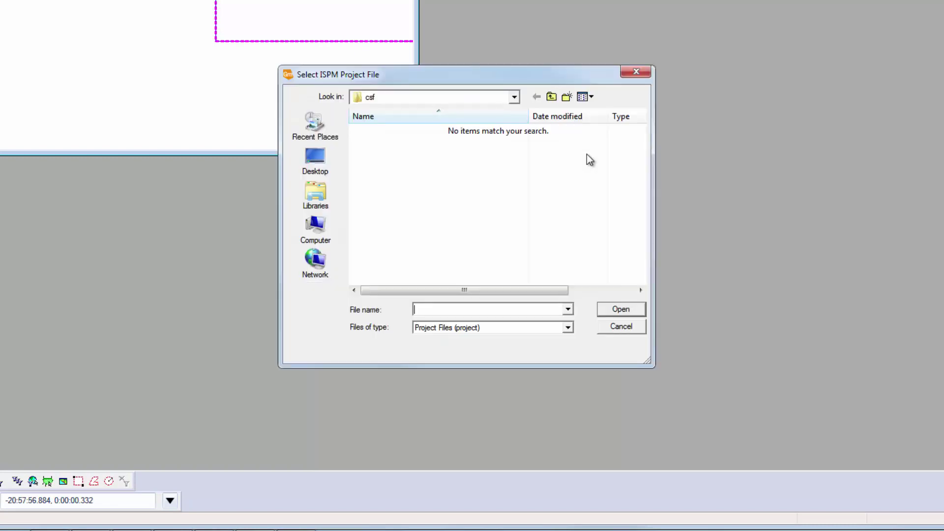
pyautogui.click(552, 97)
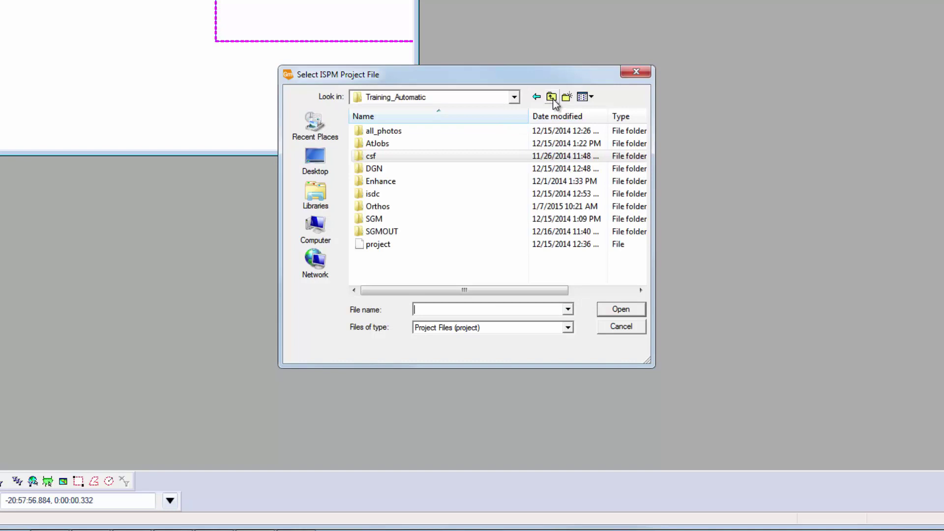
pyautogui.click(362, 248)
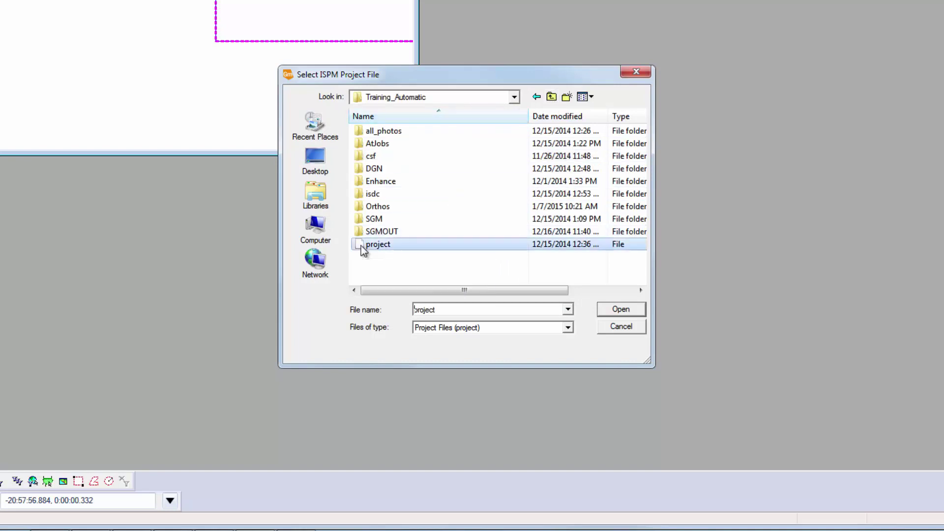
pyautogui.click(620, 309)
pyautogui.click(455, 211)
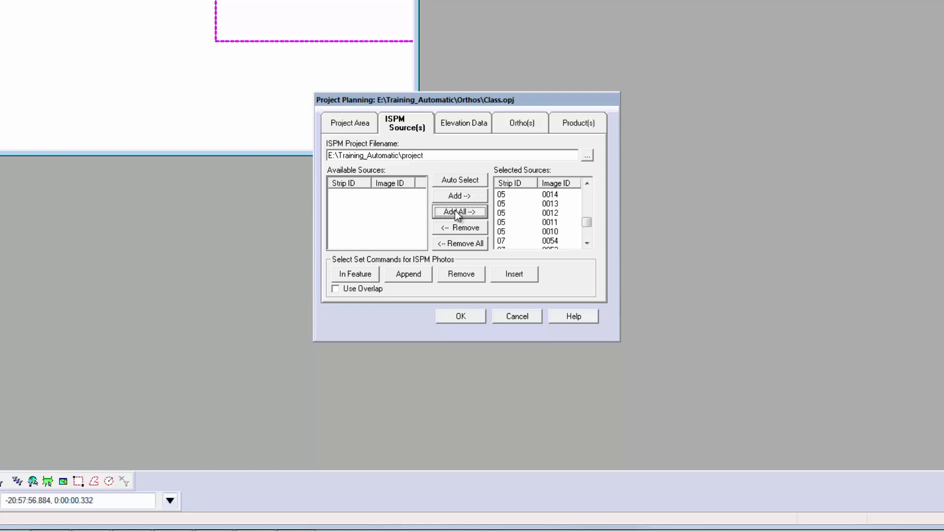
# Add the elevation file E:\Training\AA_complete.dtm with the user-defined Gauss-Kruger (3-degree) coordinate system.
pyautogui.click(456, 126)
pyautogui.click(499, 269)
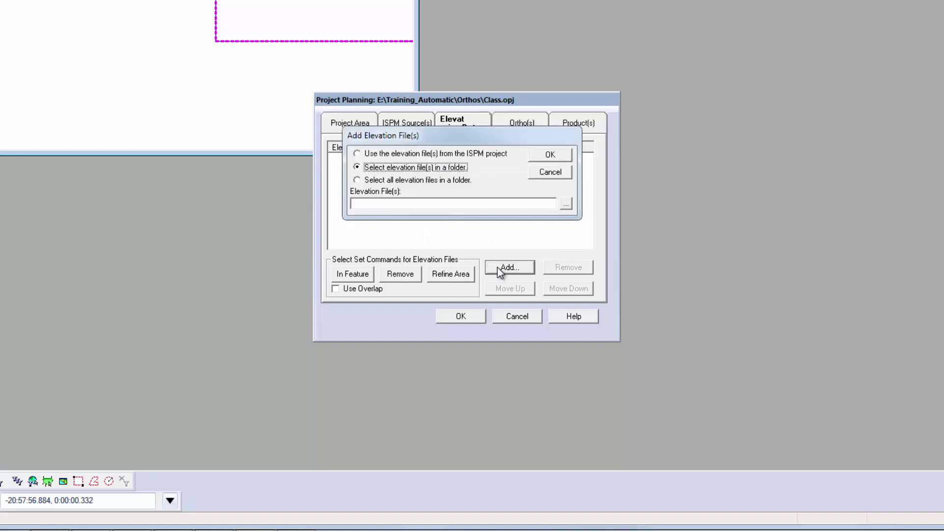
pyautogui.click(565, 204)
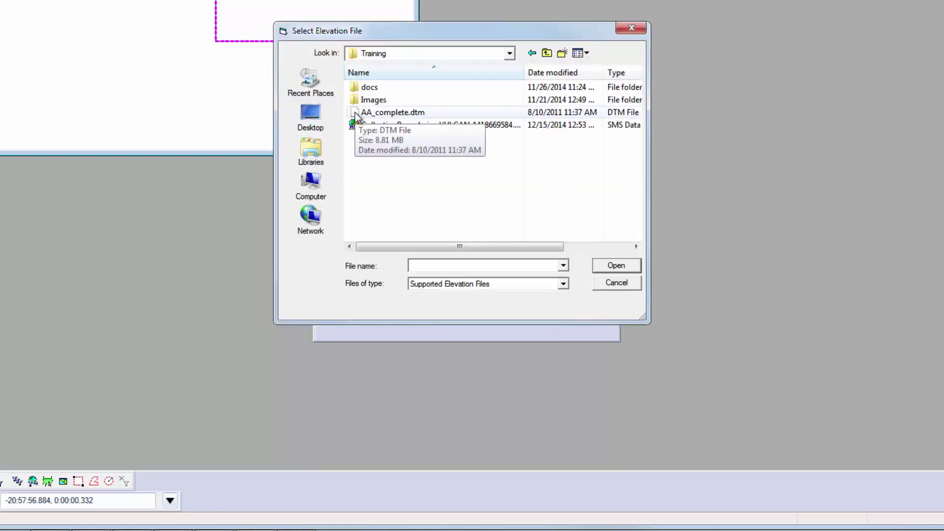
pyautogui.click(355, 113)
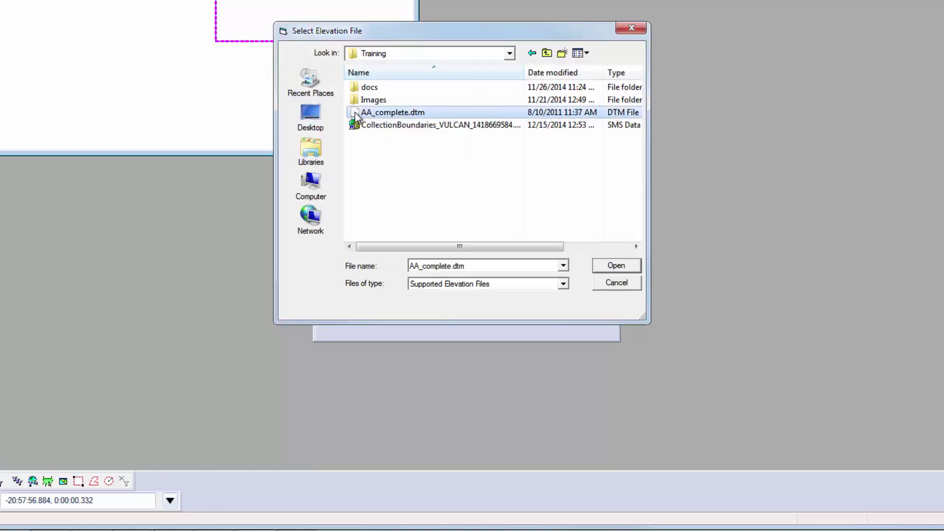
pyautogui.click(610, 267)
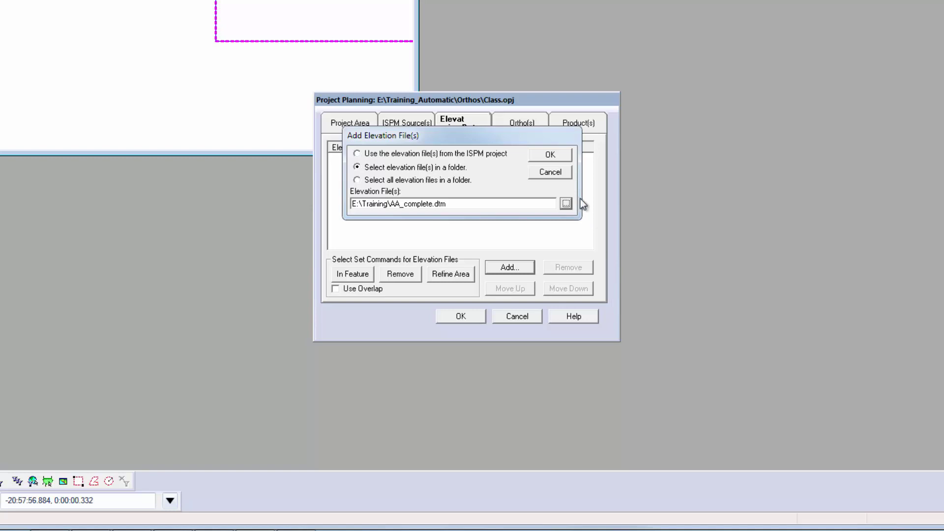
pyautogui.click(558, 155)
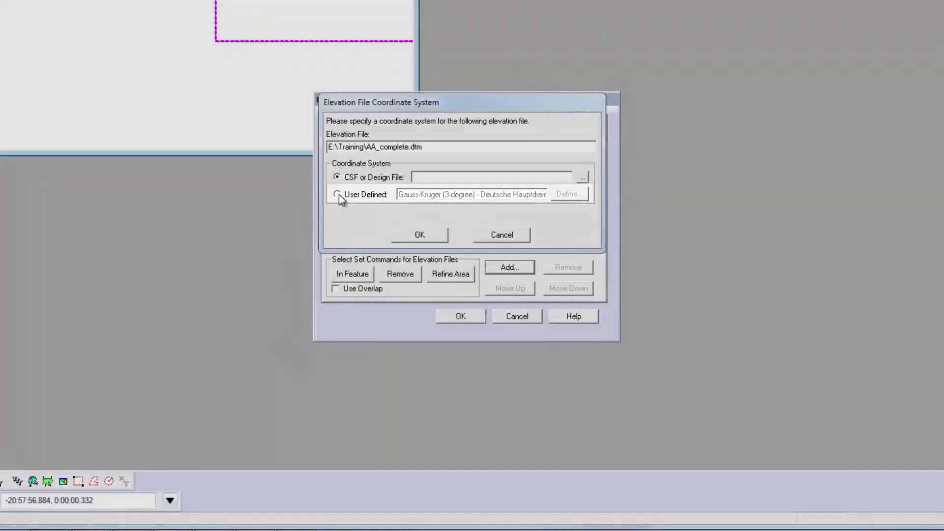
pyautogui.click(336, 195)
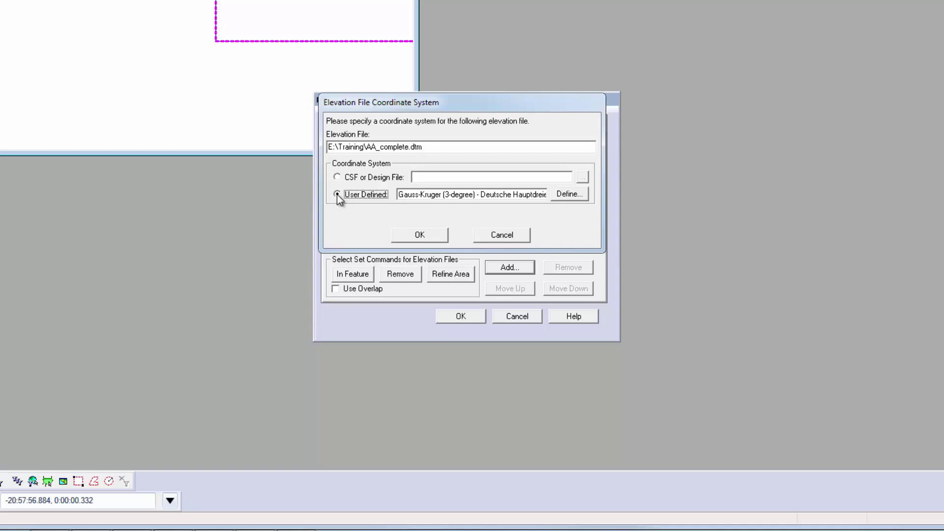
pyautogui.click(418, 235)
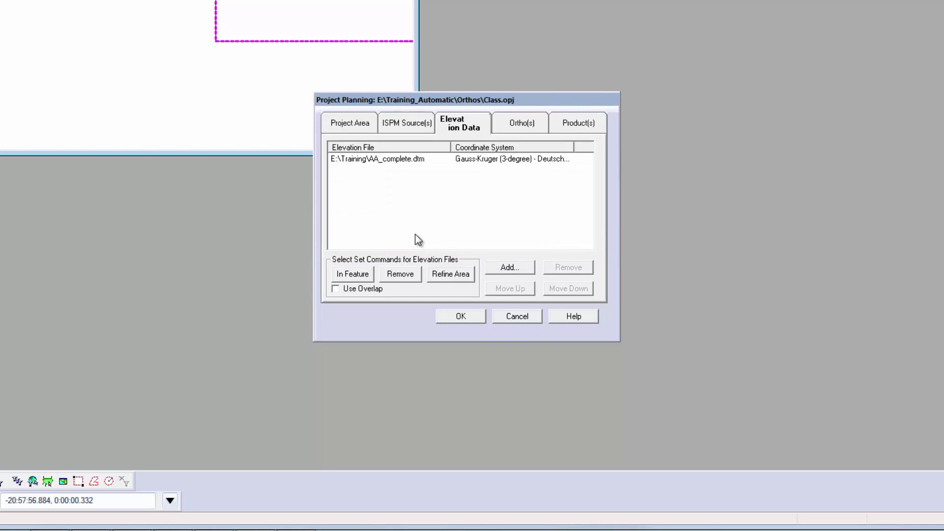
# Set the project area to the MBR of the selected sources and the pixel size to 0.050 m.
pyautogui.click(366, 128)
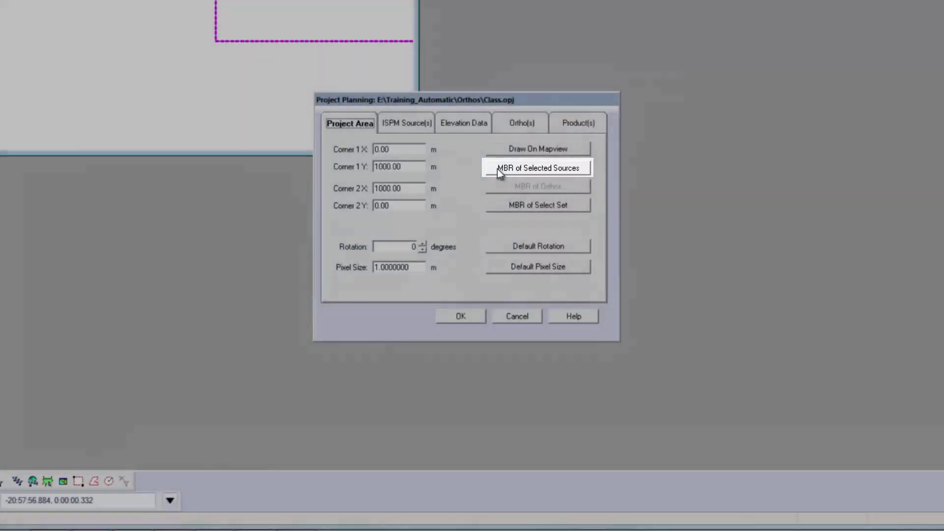
pyautogui.click(497, 170)
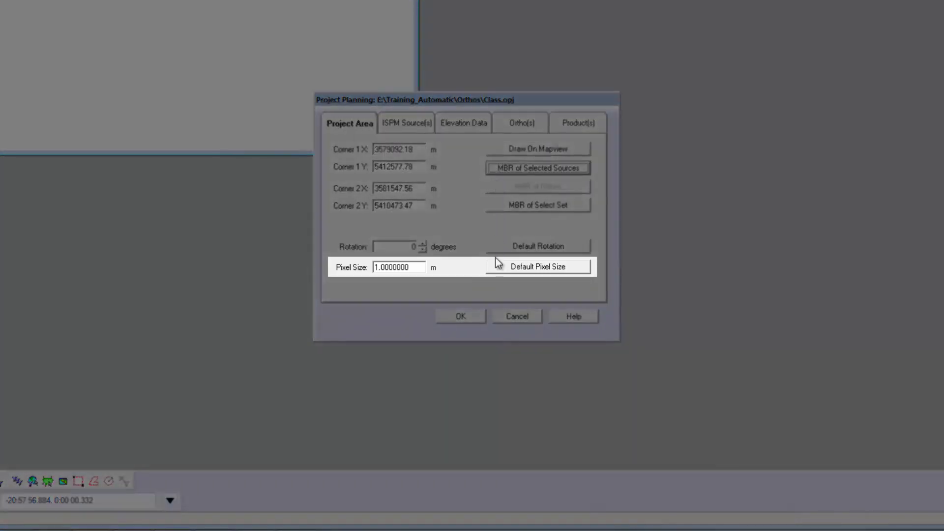
pyautogui.click(497, 268)
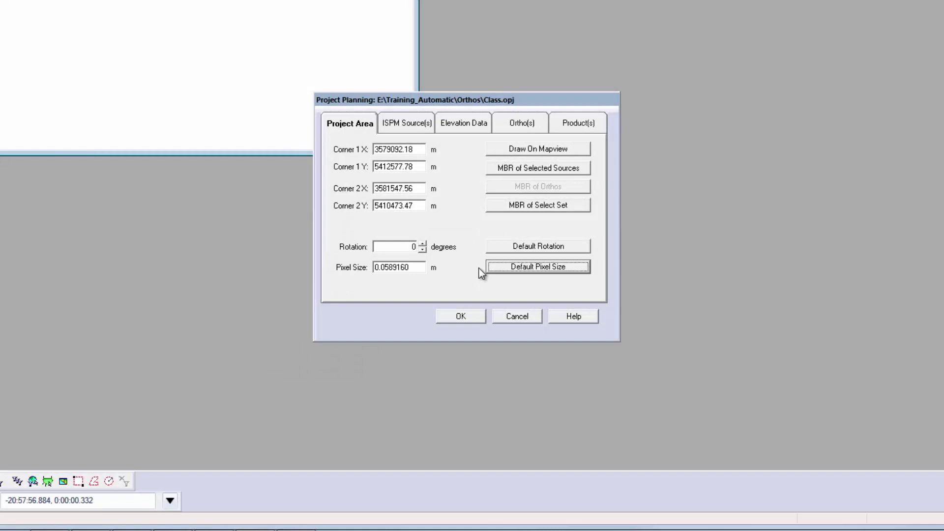
pyautogui.moveTo(416, 268); pyautogui.dragTo(390, 270)
pyautogui.write('0')
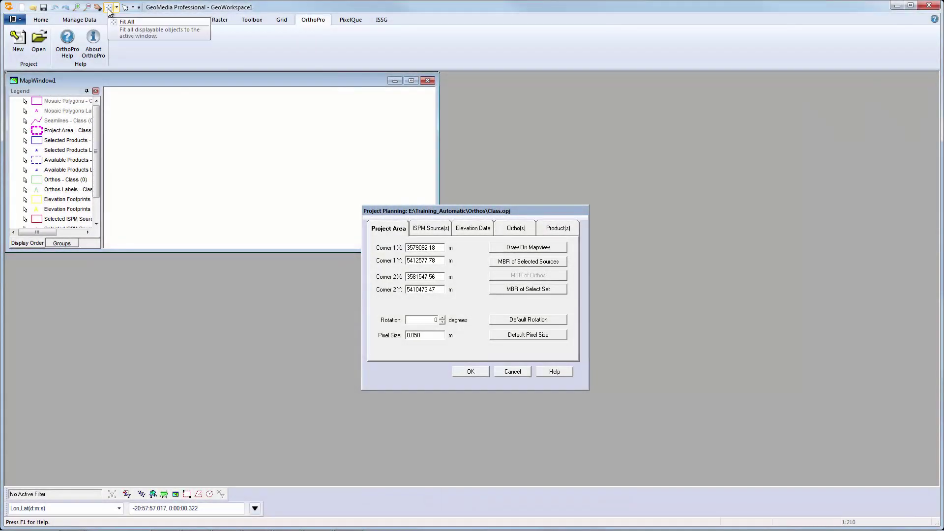
# Maximize the map window, fit all objects in it and move the Project Planning dialog clear of the footprints.
pyautogui.click(109, 8)
pyautogui.doubleClick(204, 81)
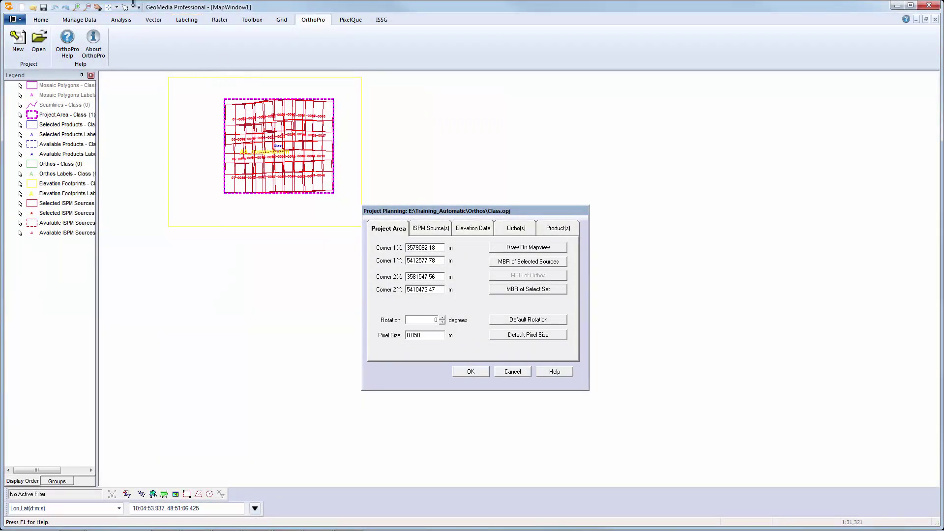
pyautogui.click(109, 8)
pyautogui.moveTo(455, 211); pyautogui.dragTo(266, 242)
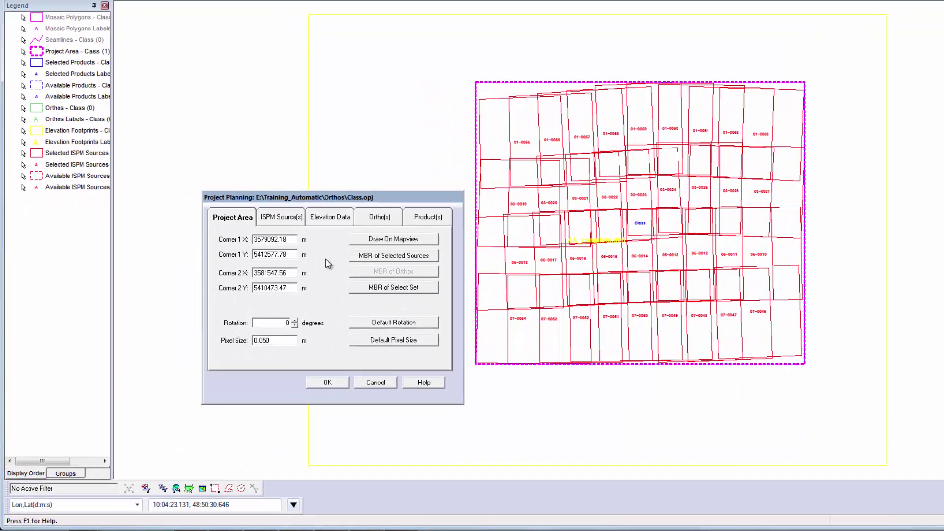
# Plan user-defined products inside the project area using the product definition file E:\Training\500m.mdb and accept the project planning.
pyautogui.click(429, 218)
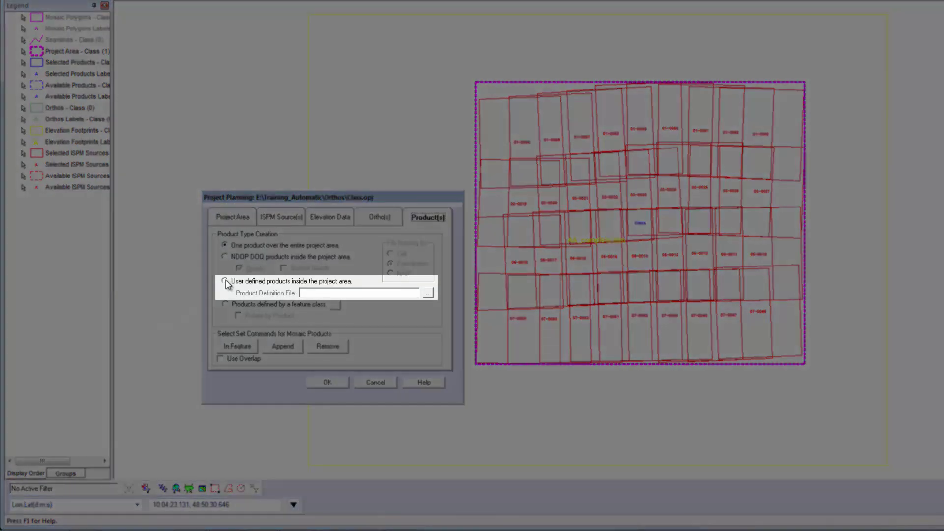
pyautogui.click(226, 282)
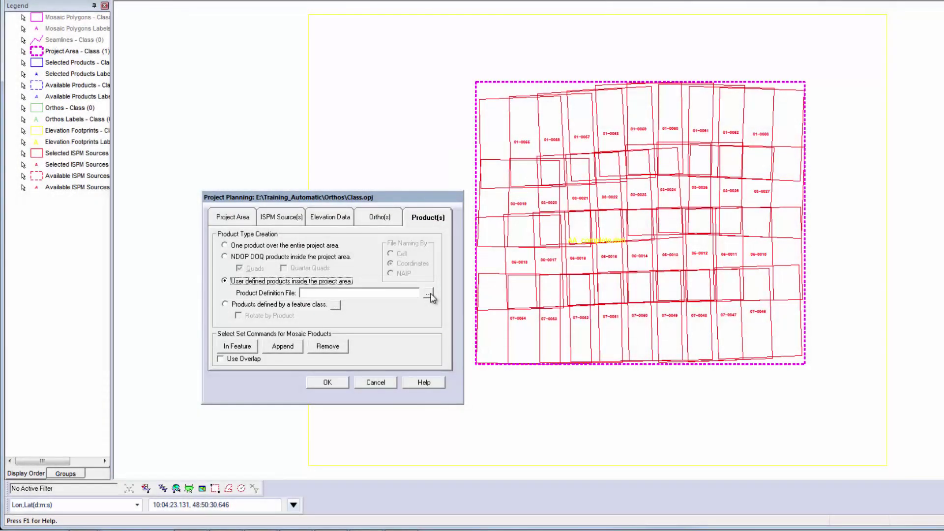
pyautogui.click(428, 294)
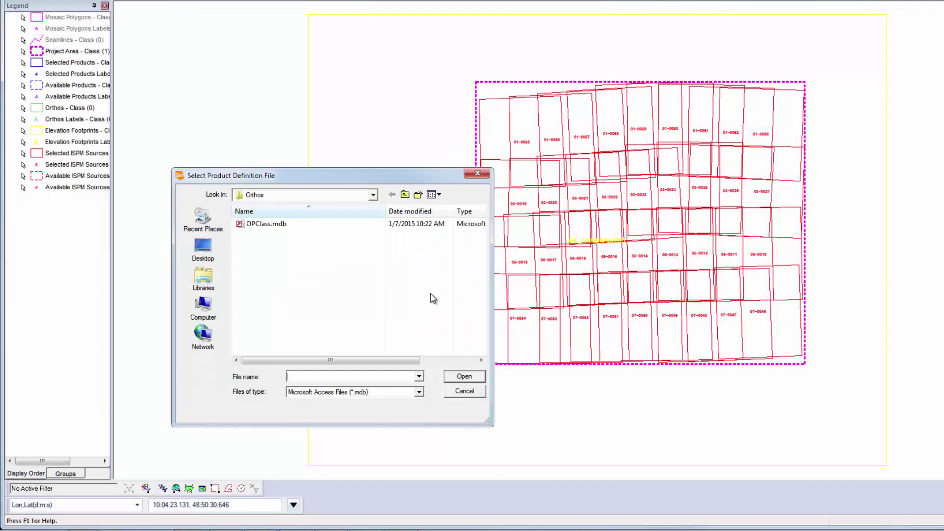
pyautogui.click(405, 195)
pyautogui.click(405, 195)
pyautogui.click(246, 247)
pyautogui.doubleClick(245, 247)
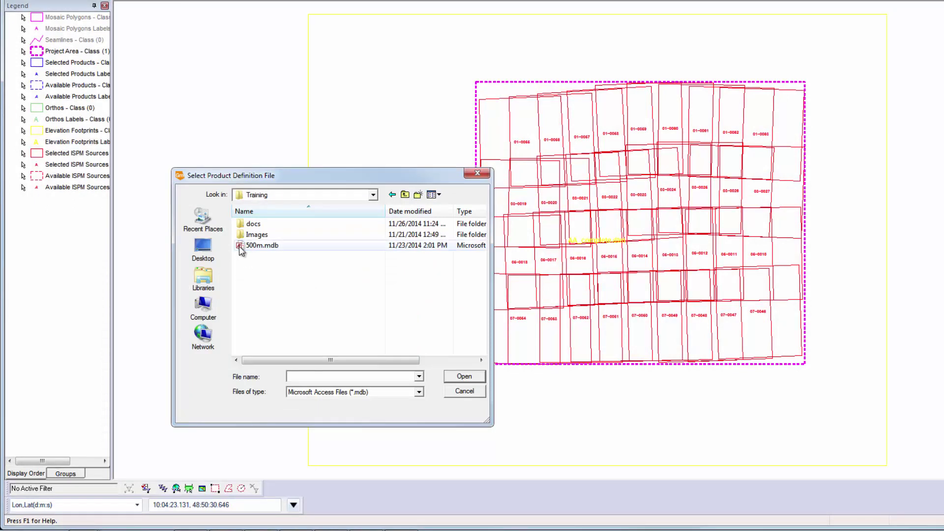
pyautogui.click(241, 249)
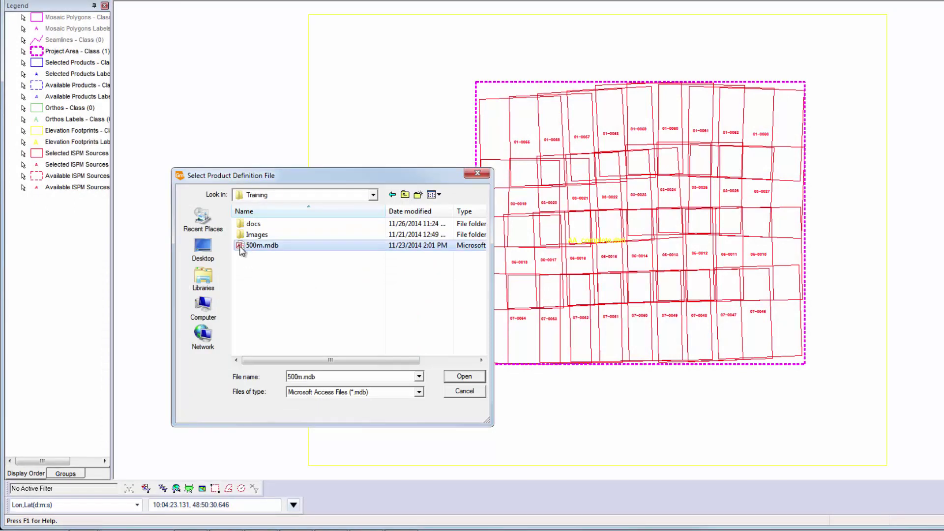
pyautogui.click(453, 377)
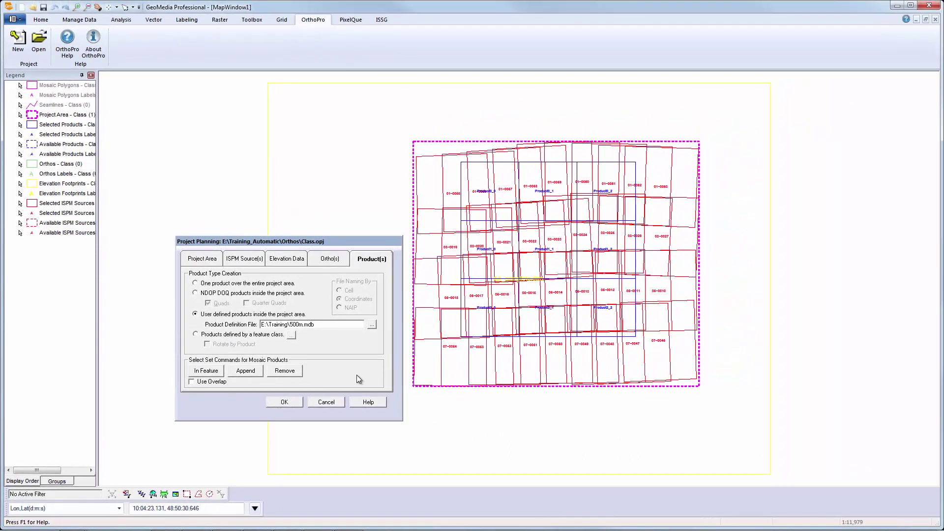
pyautogui.click(284, 401)
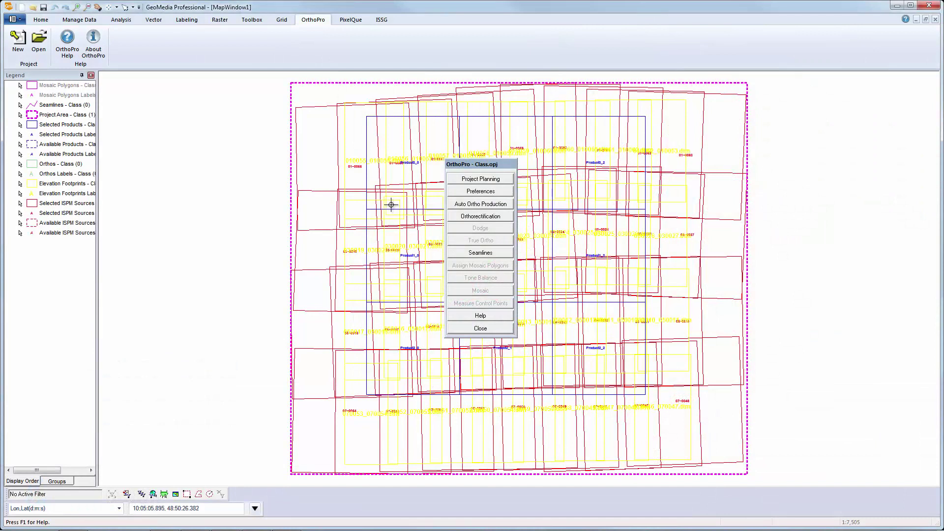
# Open Orthorectification for the Class project, review the resource utilization options for concurrent jobs and online status checks, and accept them.
pyautogui.click(472, 218)
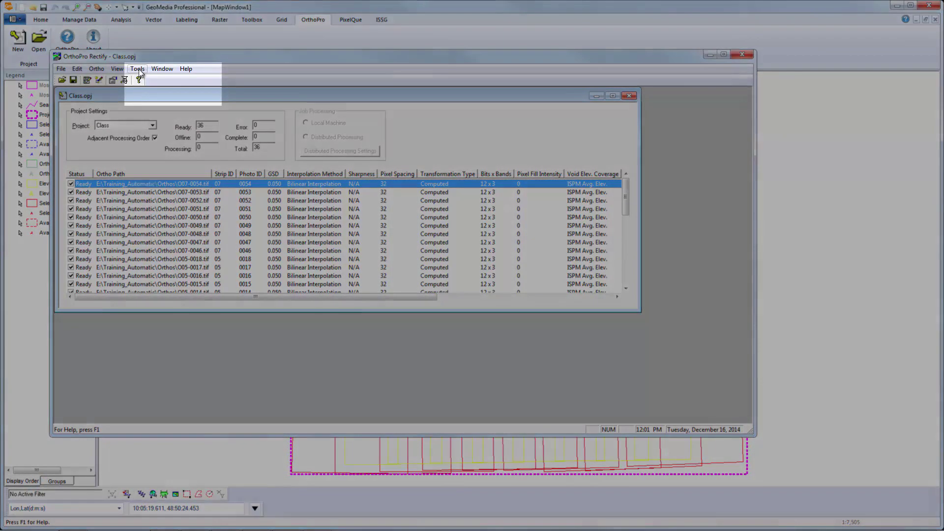
pyautogui.click(138, 69)
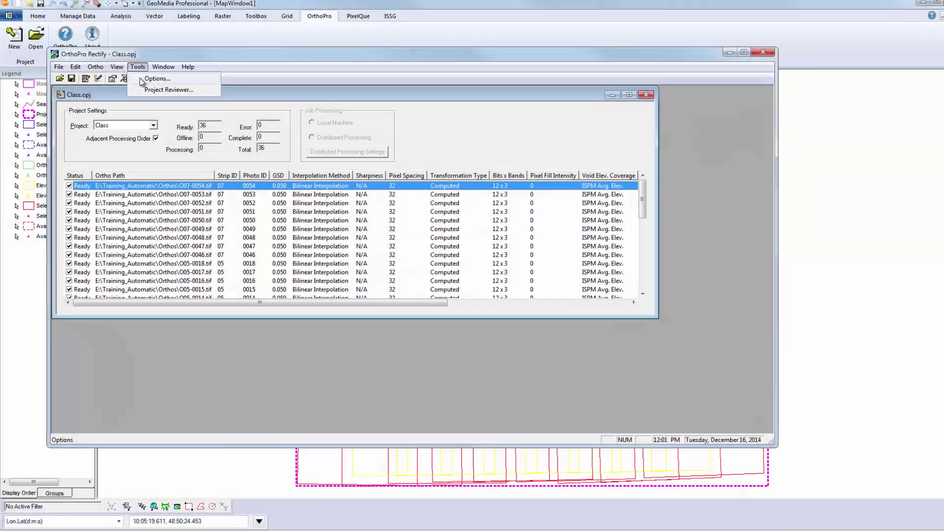
pyautogui.click(143, 80)
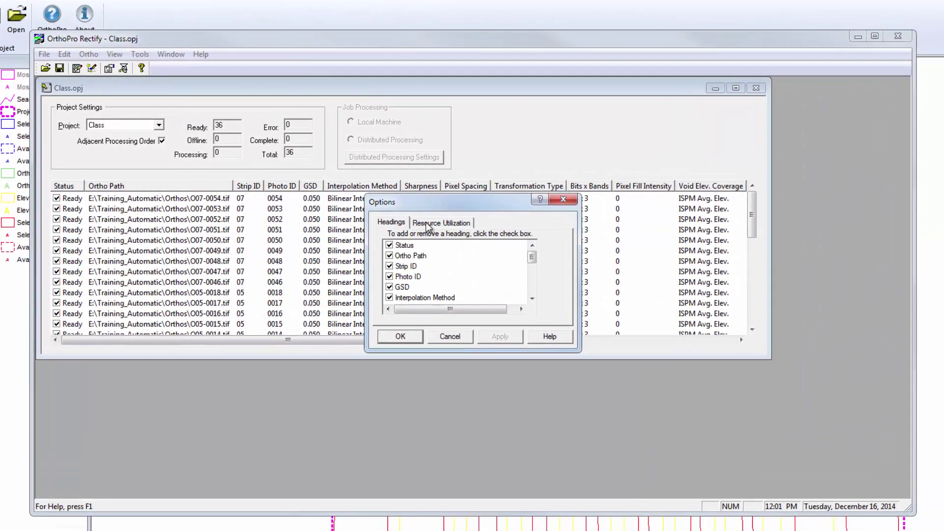
pyautogui.click(456, 223)
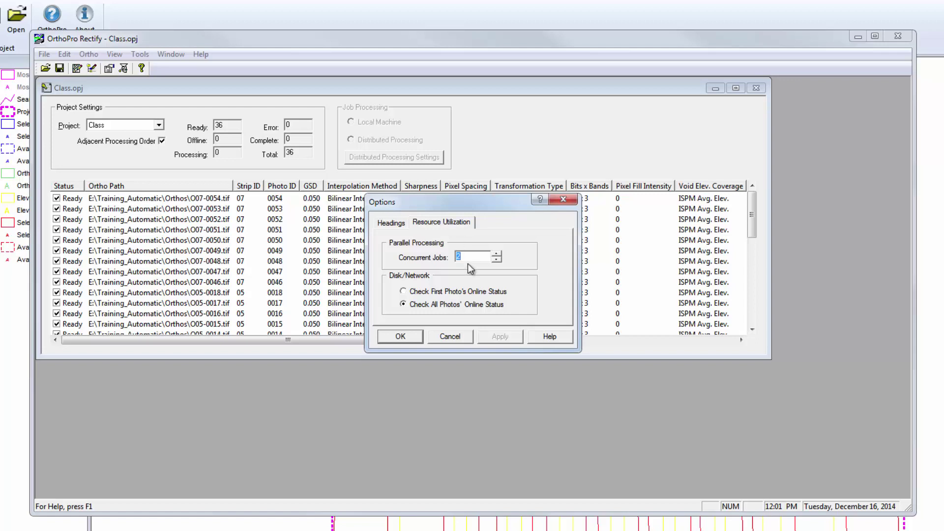
pyautogui.click(413, 335)
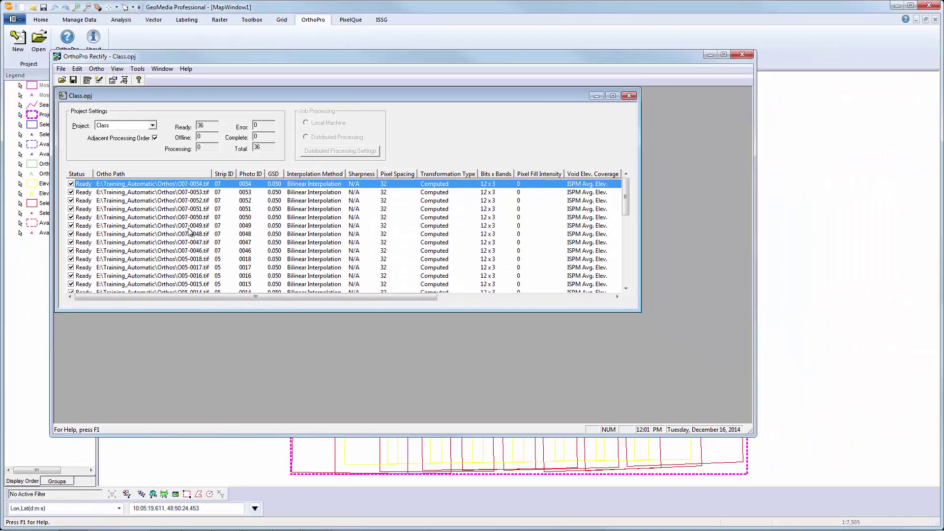
# Select all orthos in the Rectify list and set their elevation file priority to Closest to Photo Center in the ortho properties.
pyautogui.click(77, 69)
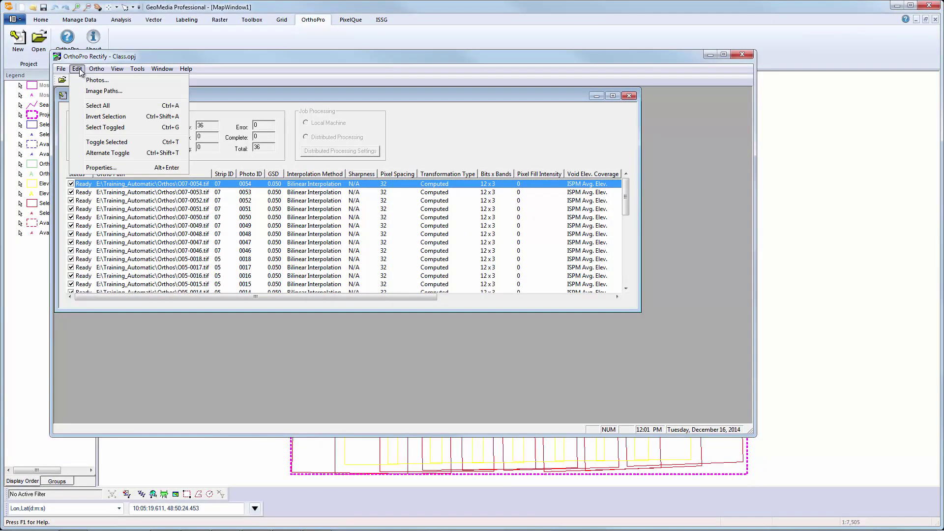
pyautogui.click(94, 107)
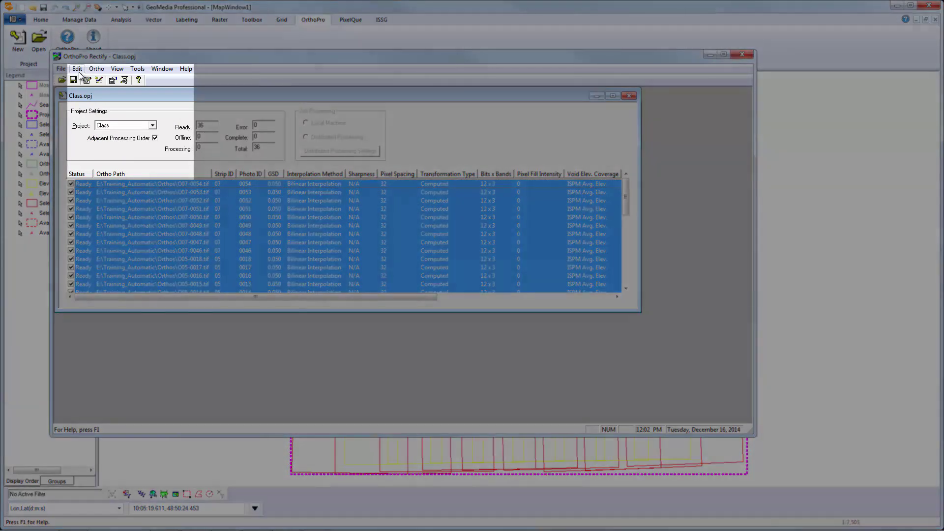
pyautogui.click(77, 68)
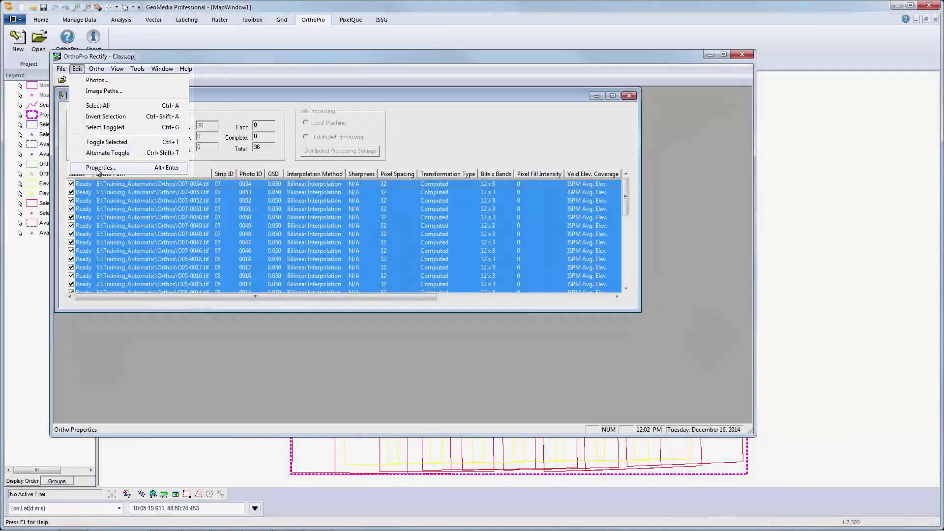
pyautogui.click(101, 168)
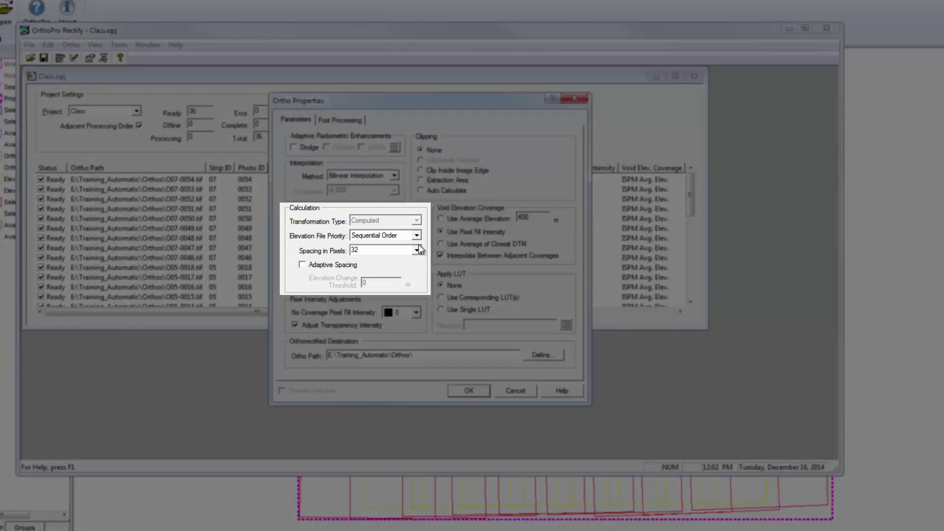
pyautogui.click(417, 236)
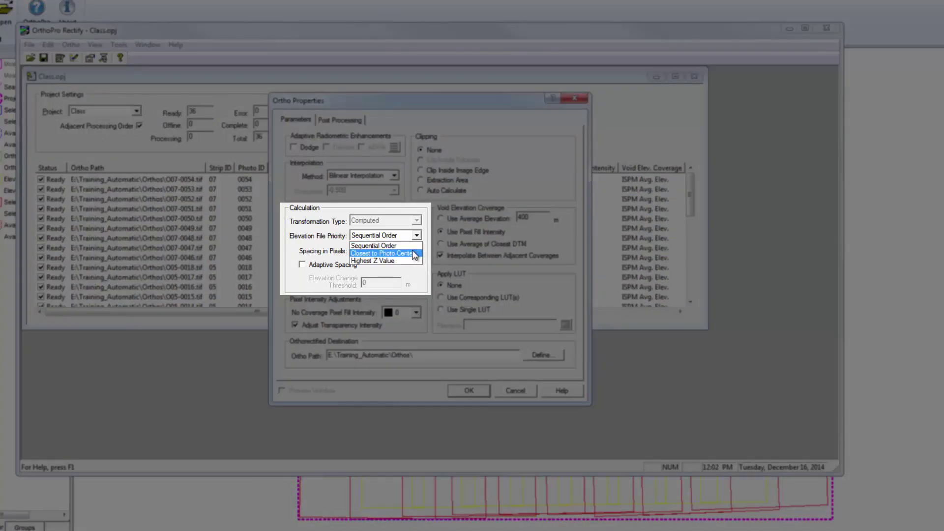
pyautogui.click(414, 253)
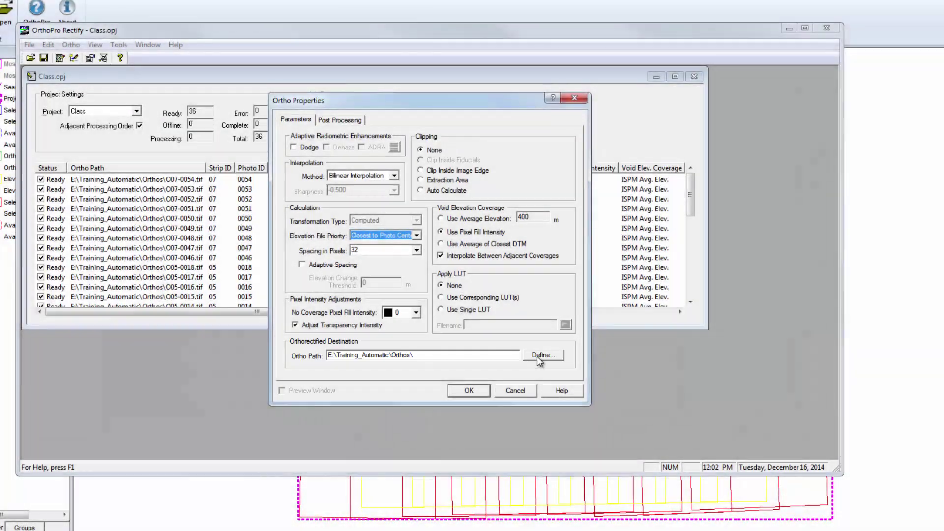
# Define the output in E:\Training_Automatic\Orthos as TIFF with 256 tiles, no compression and full-set averaging overviews, and apply the ortho properties.
pyautogui.click(537, 355)
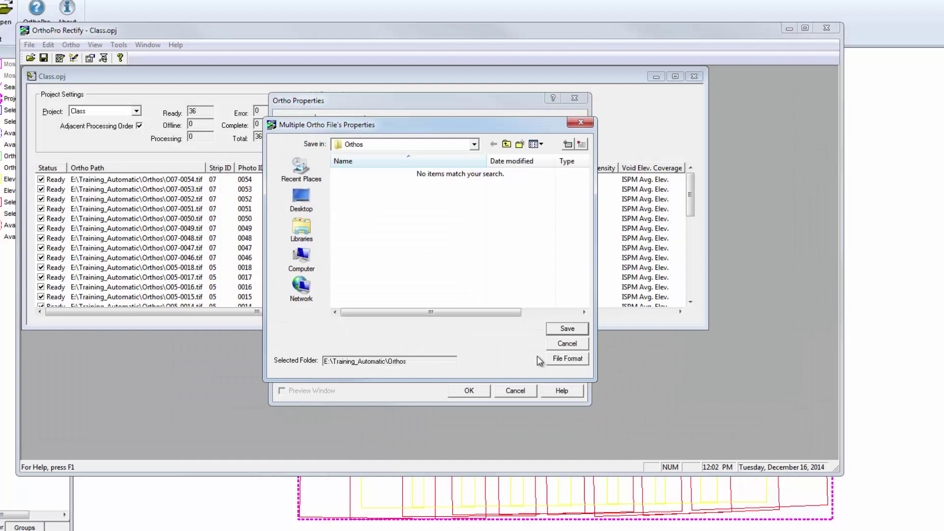
pyautogui.click(560, 360)
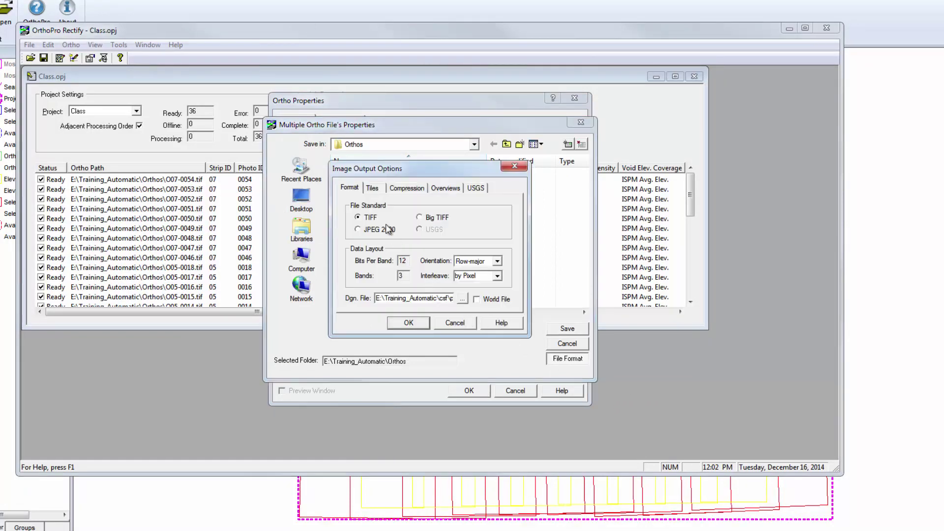
pyautogui.click(375, 189)
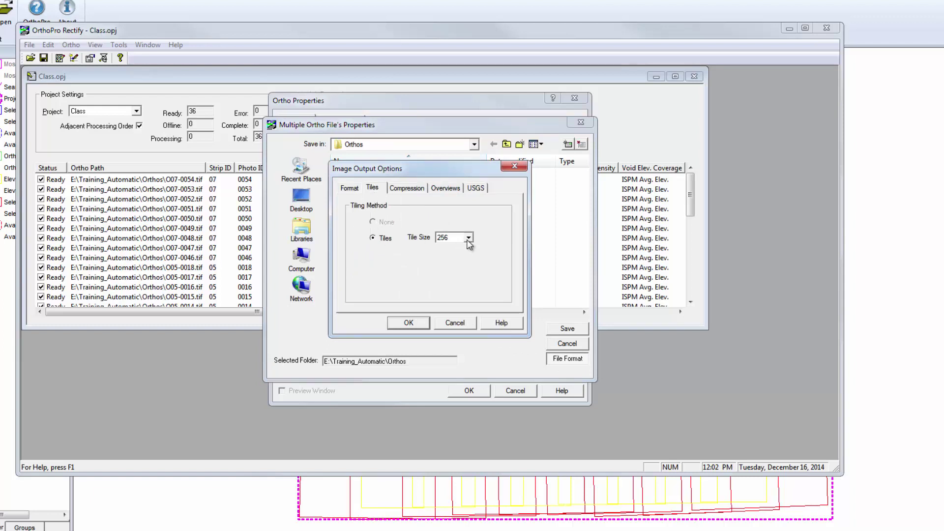
pyautogui.click(407, 189)
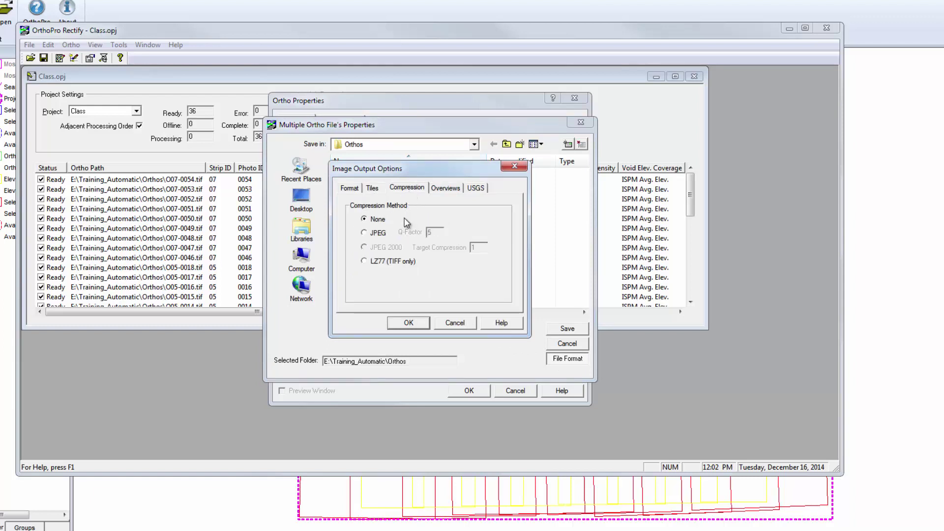
pyautogui.click(440, 188)
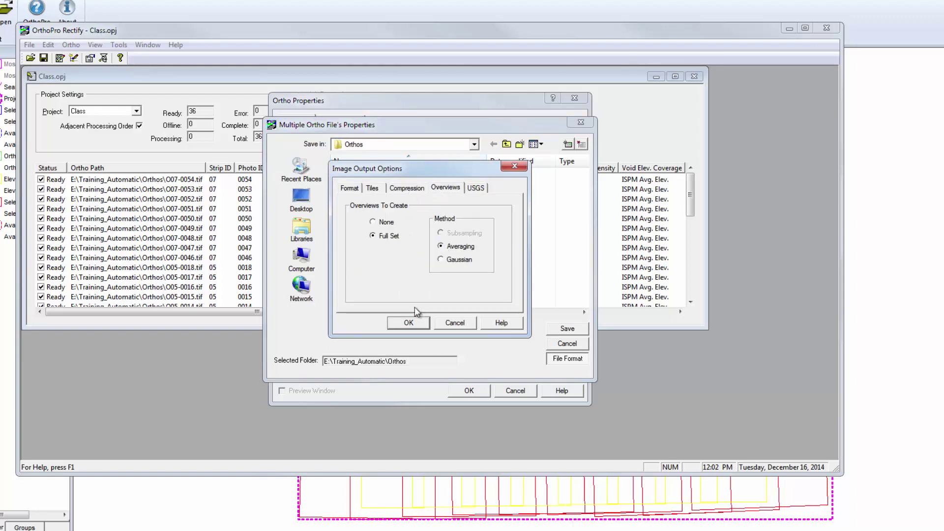
pyautogui.click(408, 323)
pyautogui.click(555, 330)
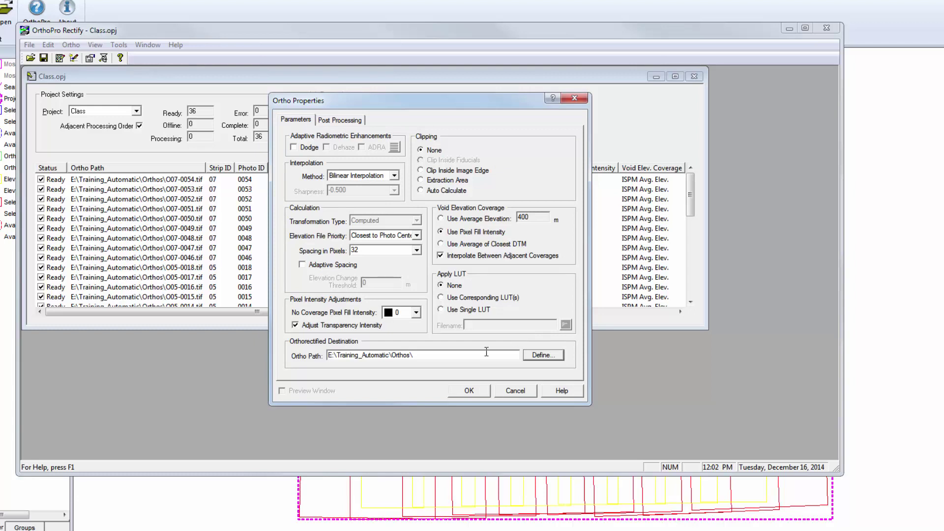
pyautogui.click(468, 391)
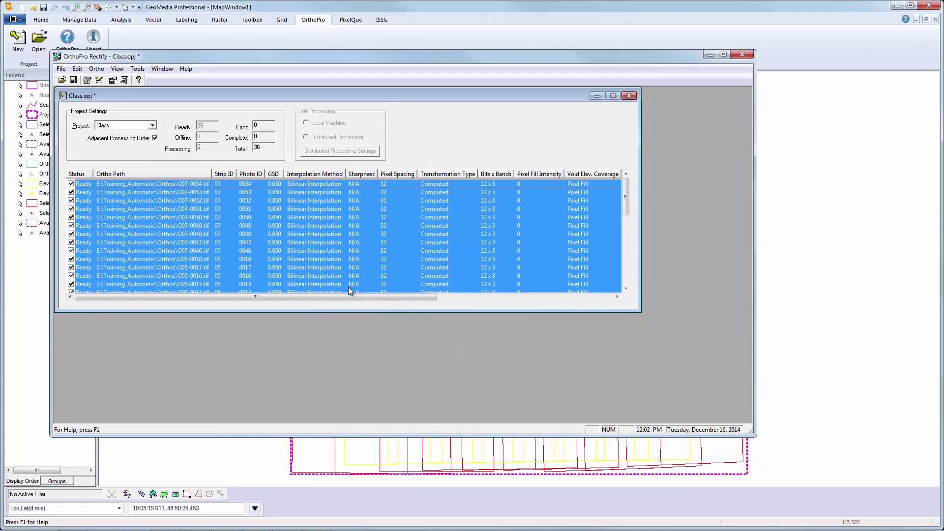
# Rectify the selected images and close the OrthoPro Rectify window once all orthos are processed.
pyautogui.click(96, 68)
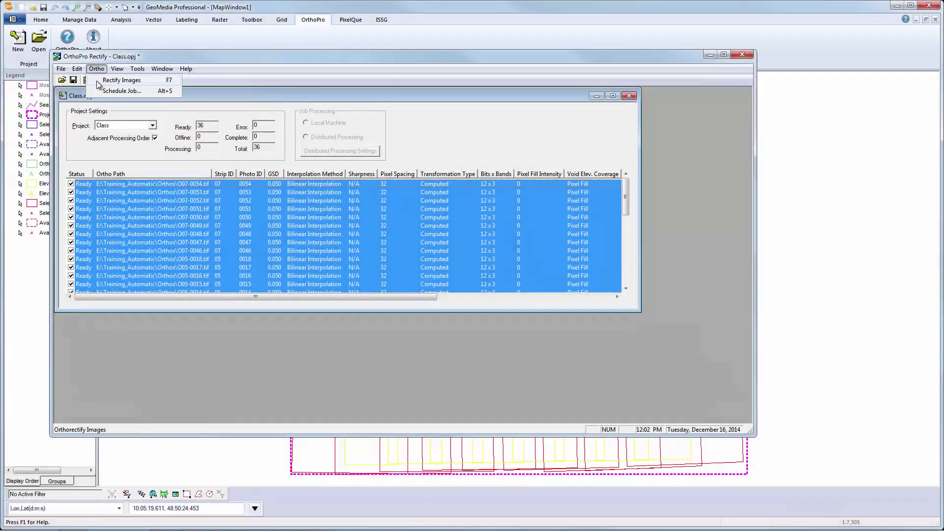
pyautogui.click(98, 81)
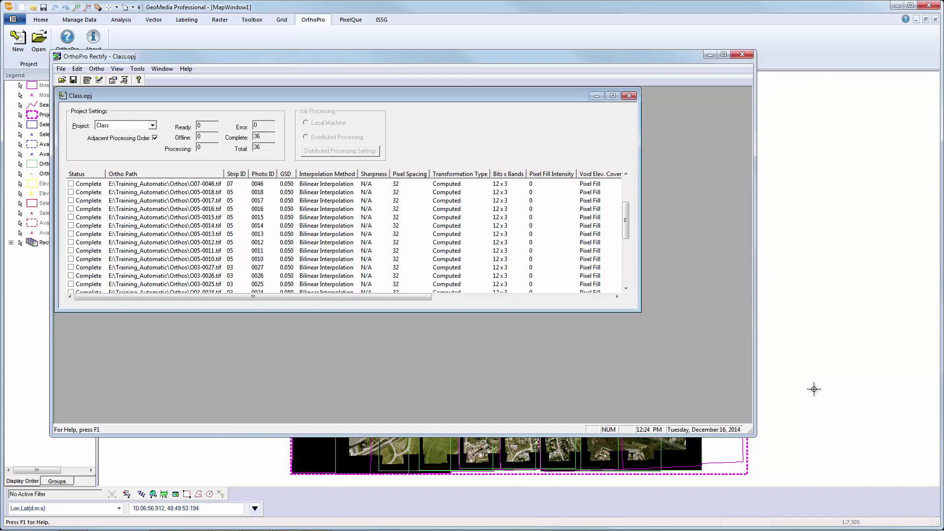
pyautogui.click(741, 56)
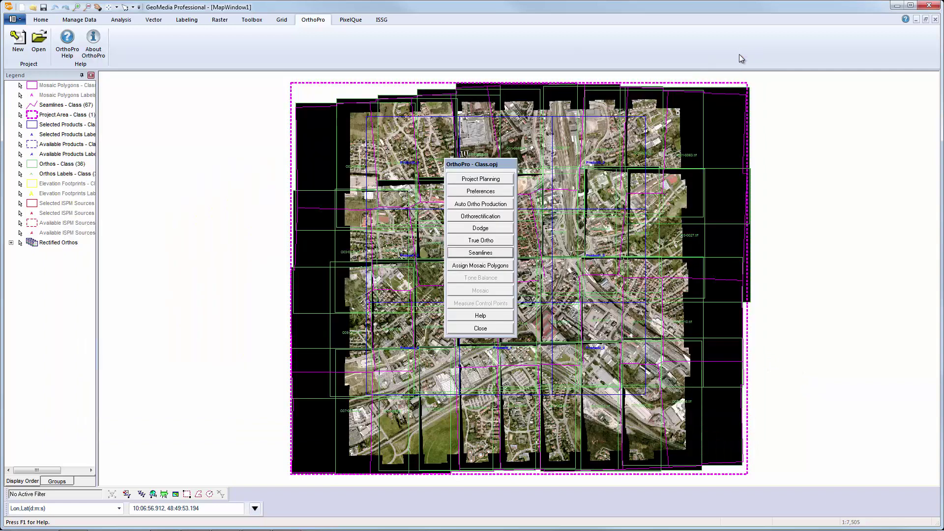
# Move the OrthoPro project dialog, open Dodge for the Class project and set its parallel processing to 2 concurrent jobs.
pyautogui.moveTo(497, 167); pyautogui.dragTo(257, 210)
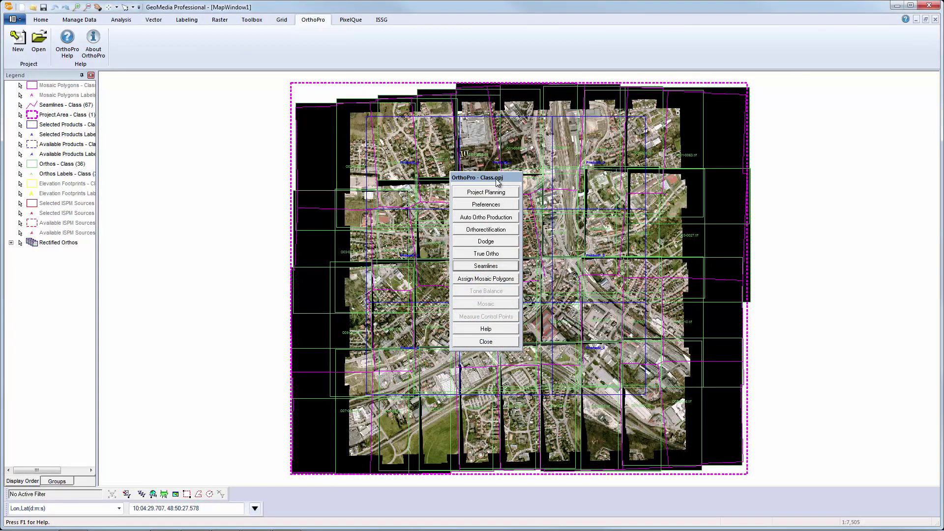
pyautogui.click(499, 242)
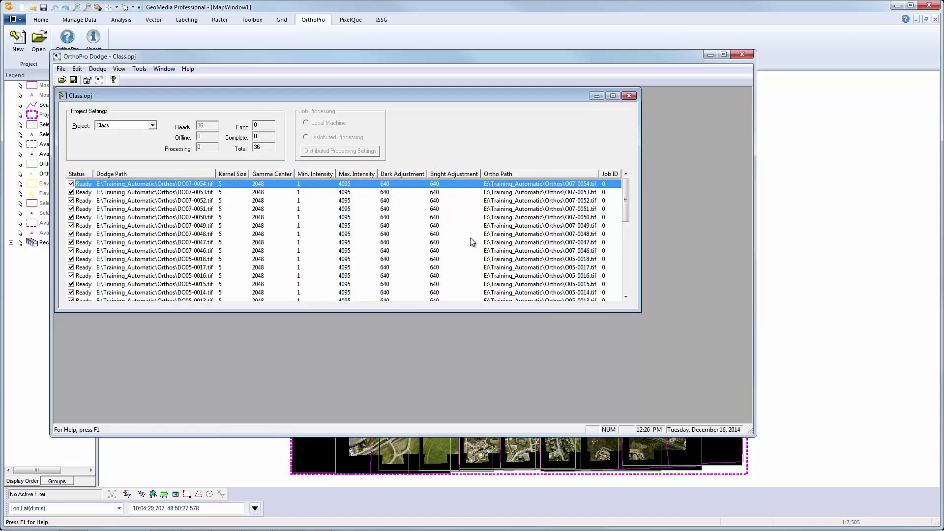
pyautogui.click(140, 68)
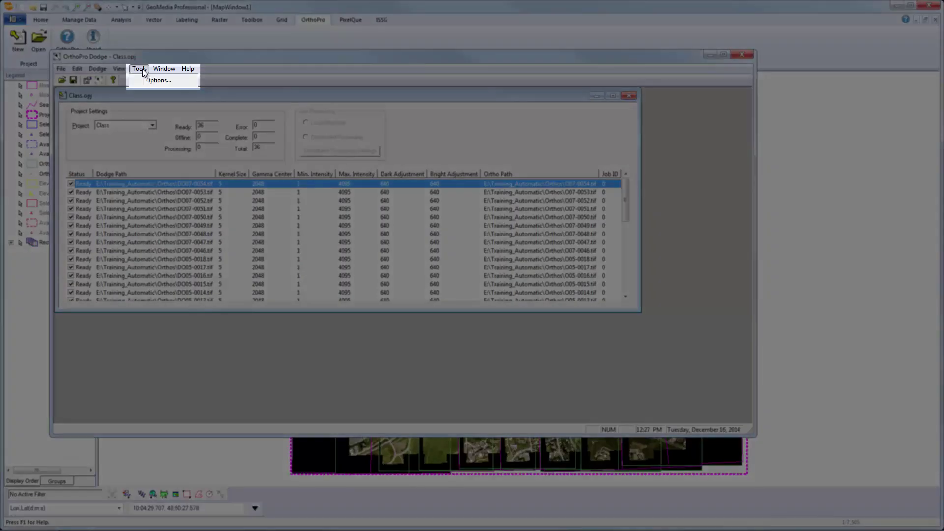
pyautogui.click(147, 82)
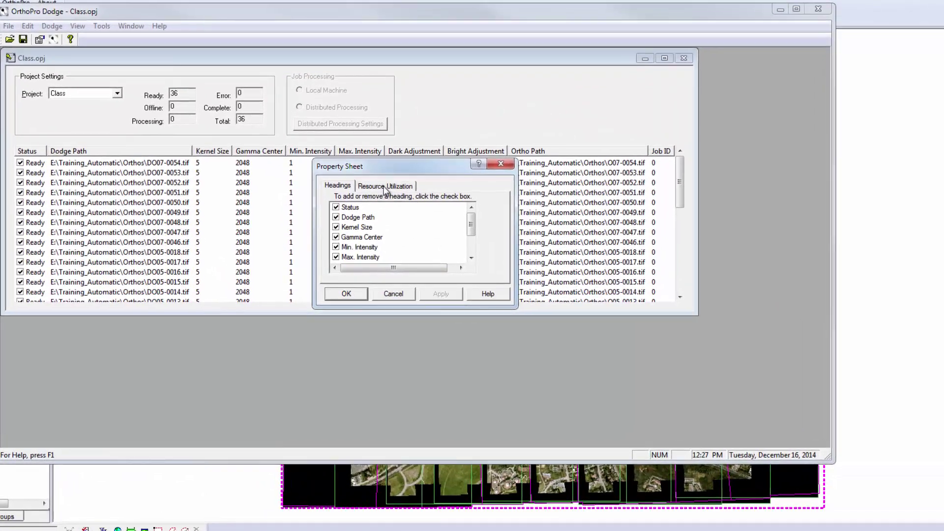
pyautogui.click(385, 186)
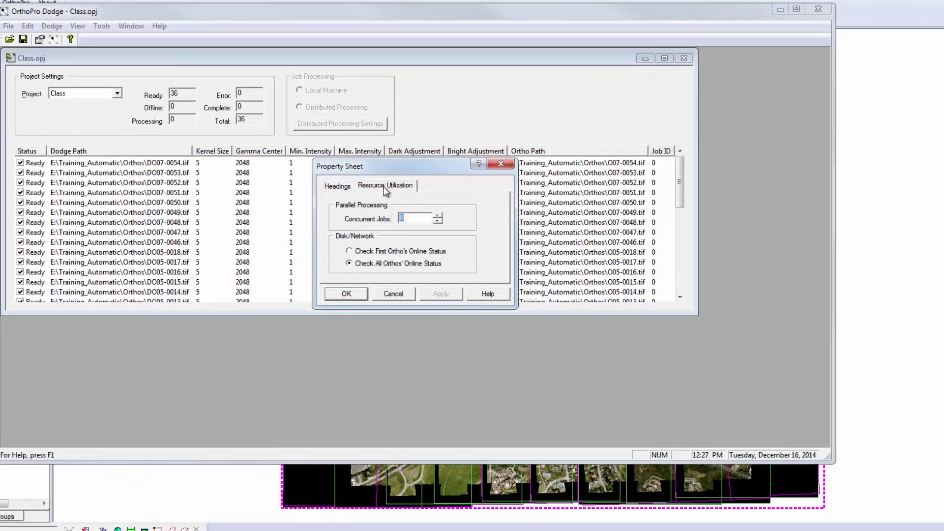
pyautogui.write('2')
pyautogui.click(361, 295)
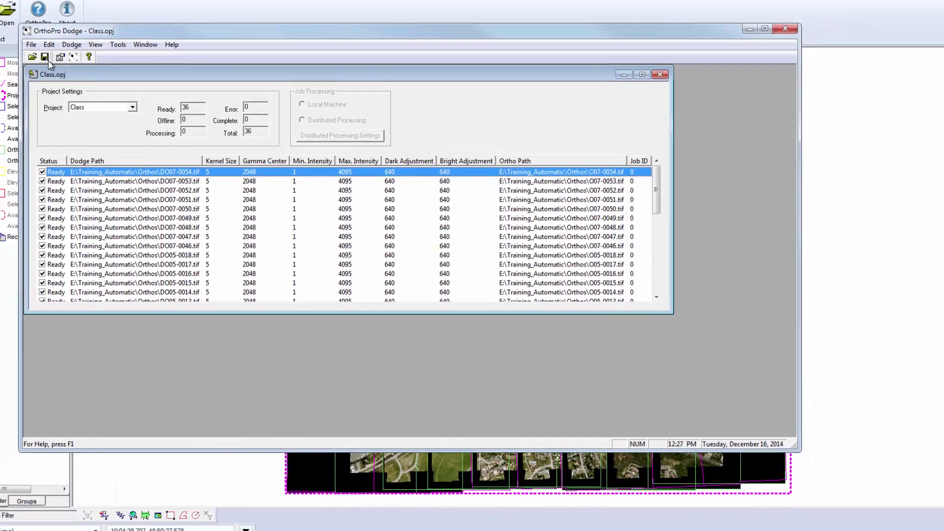
# Select all orthos in the Dodge list and accept the dodge properties with E:\Training_Automatic\Orthos\ as the dodged path.
pyautogui.click(28, 27)
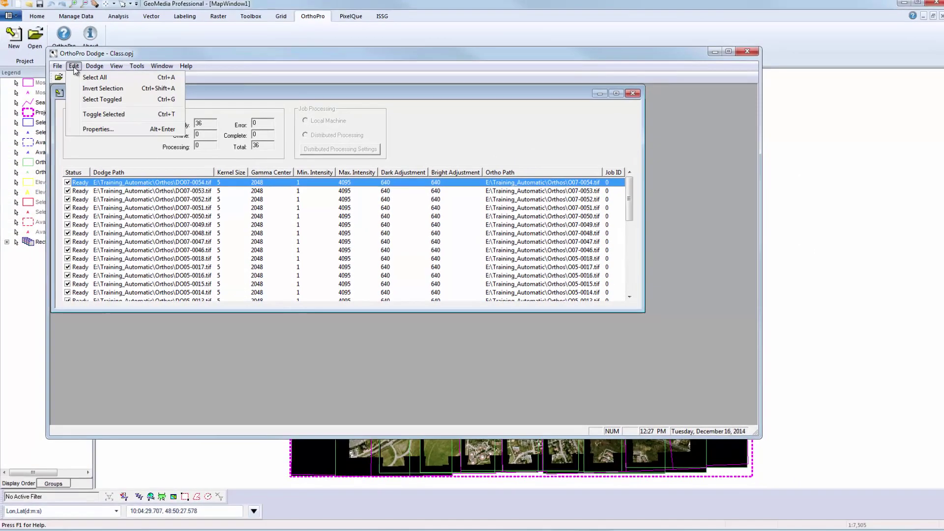
pyautogui.click(95, 80)
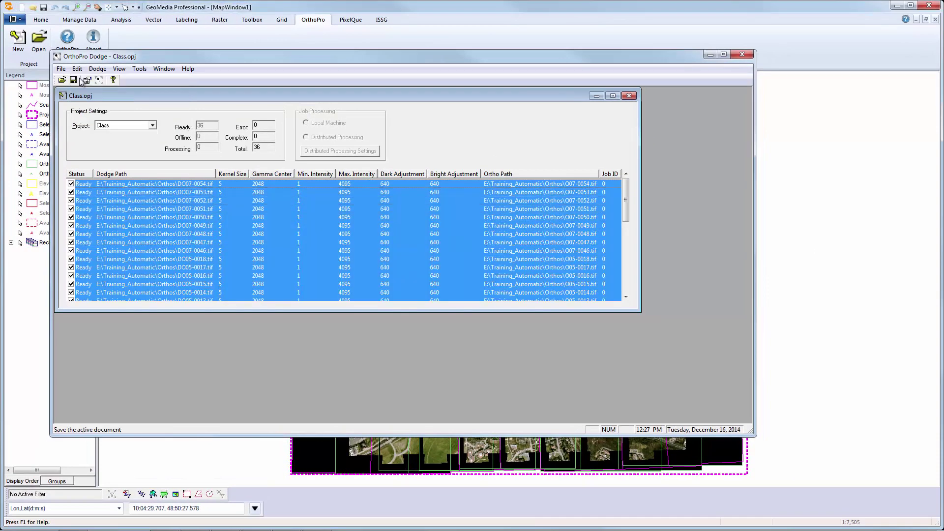
pyautogui.click(77, 68)
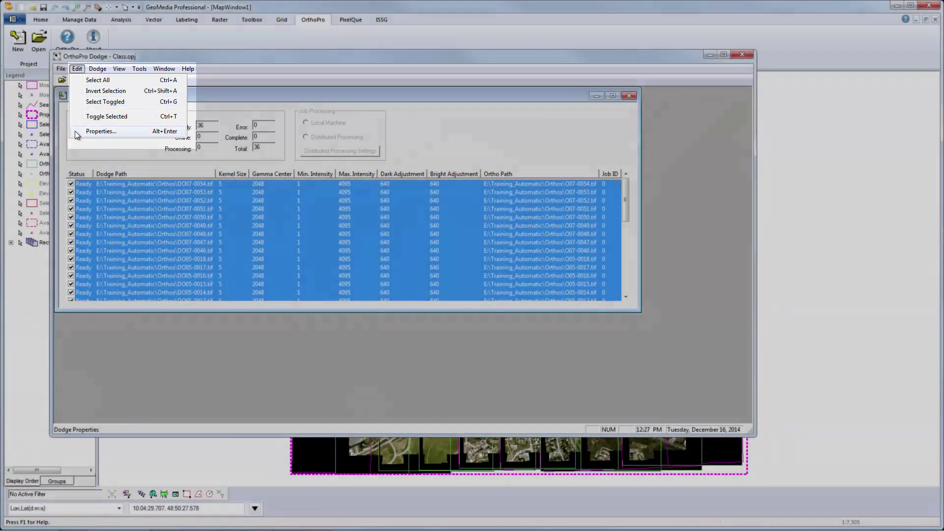
pyautogui.click(79, 131)
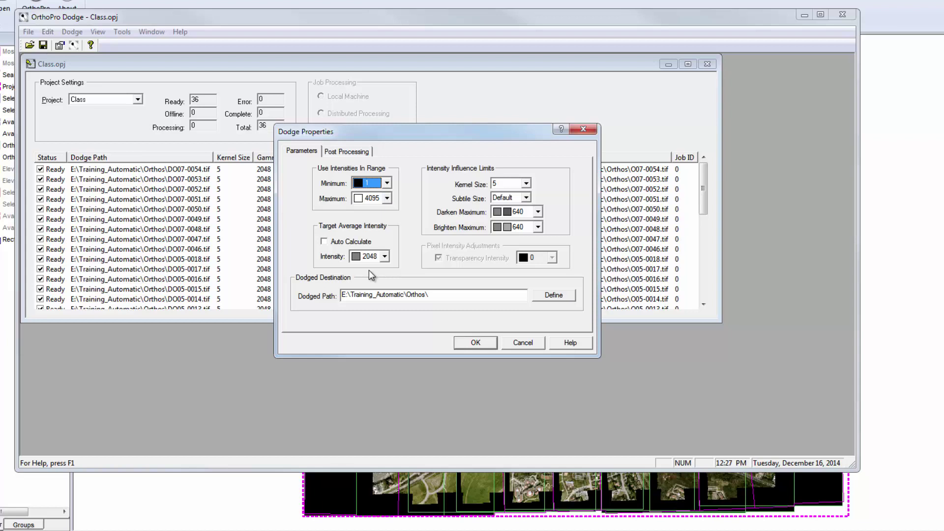
pyautogui.click(473, 342)
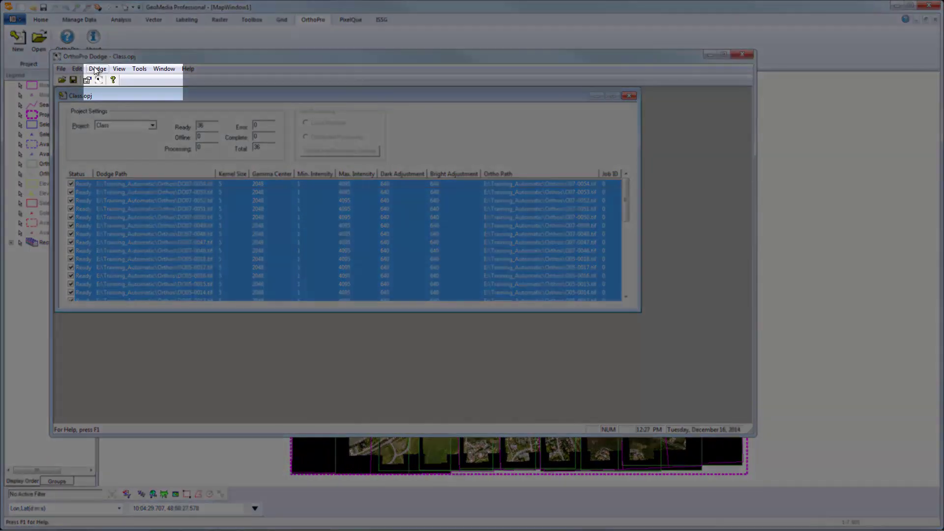
# Dodge the selected images and close the OrthoPro Dodge window once all of them are processed.
pyautogui.click(96, 70)
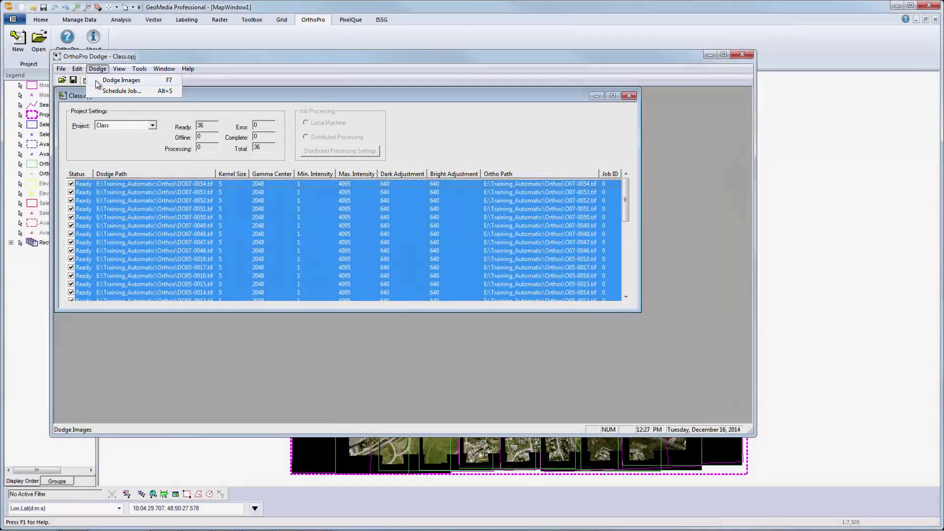
pyautogui.click(97, 83)
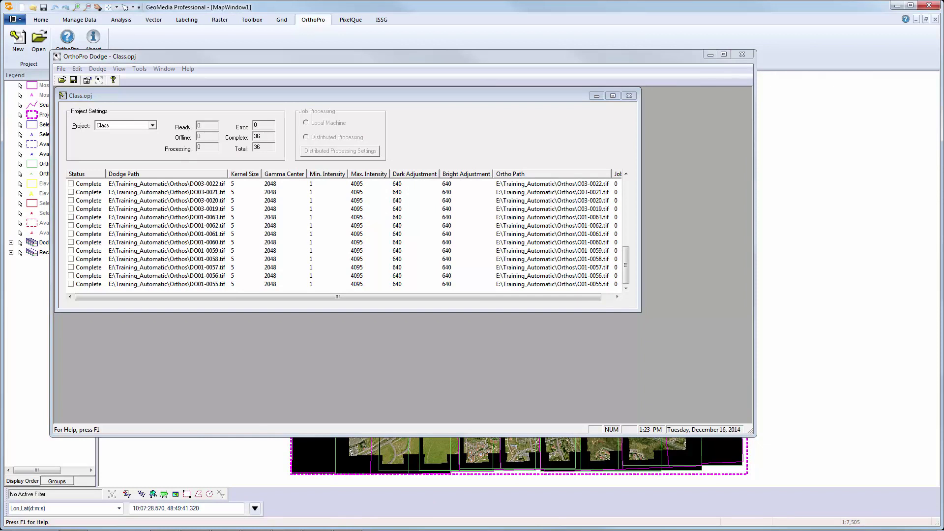
pyautogui.click(742, 54)
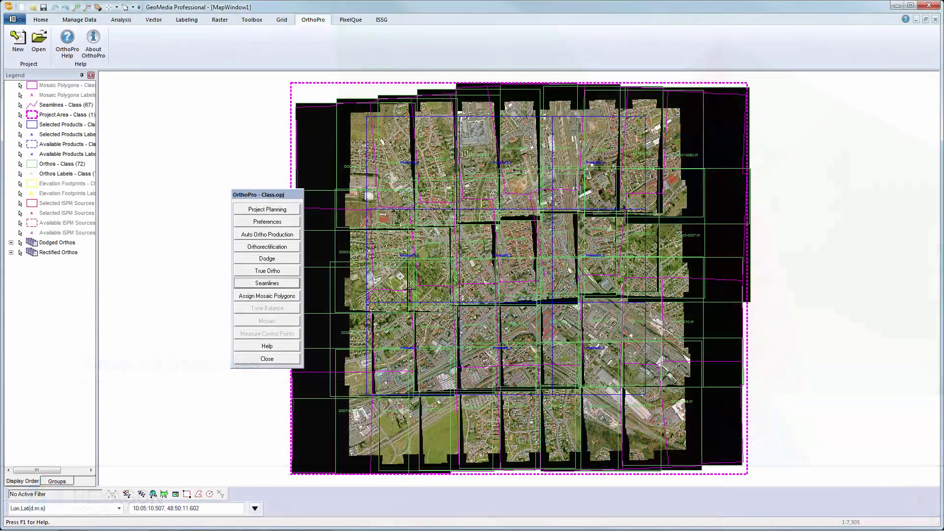
# Calculate the project's seamlines with the Smart Seams method and a grid spacing of 32 pixels.
pyautogui.click(250, 286)
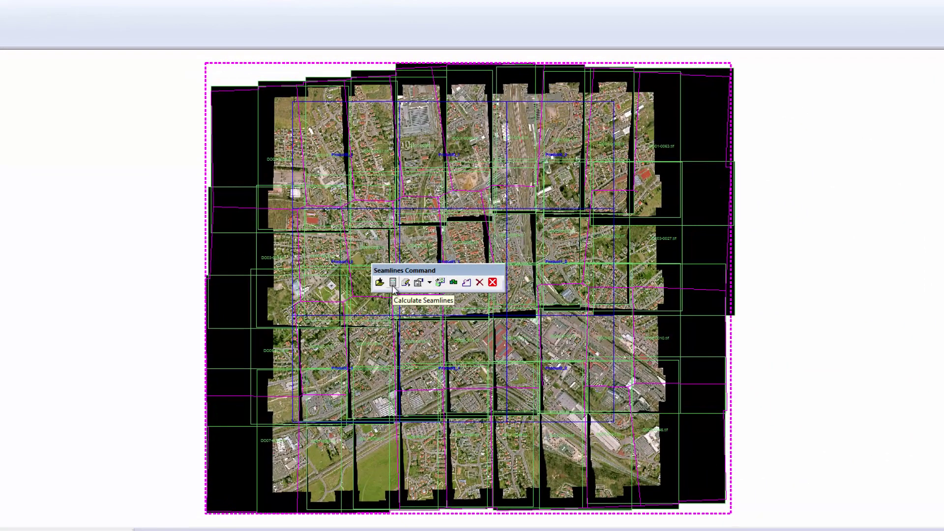
pyautogui.click(392, 283)
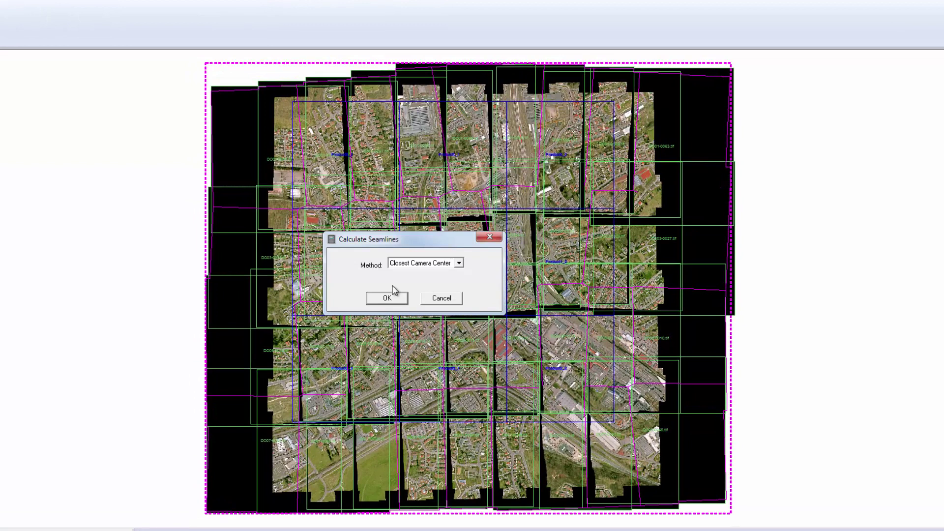
pyautogui.click(460, 264)
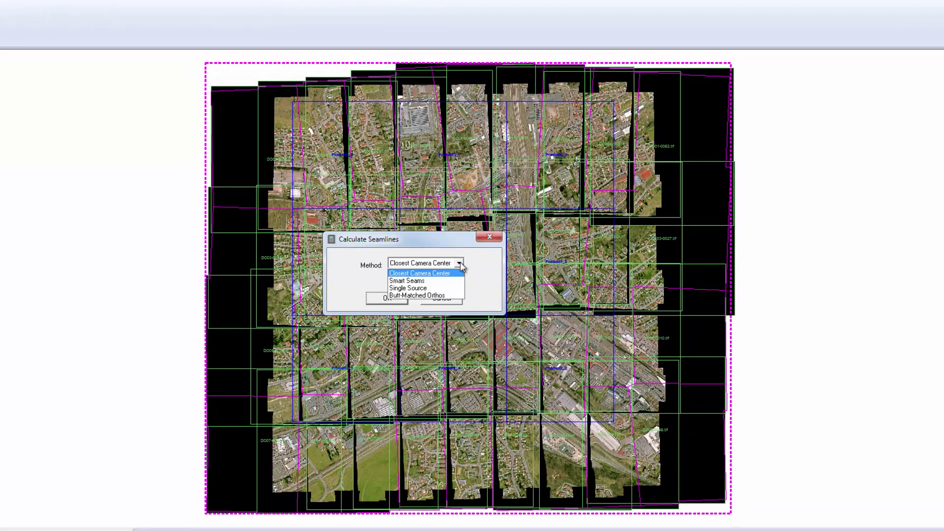
pyautogui.click(419, 281)
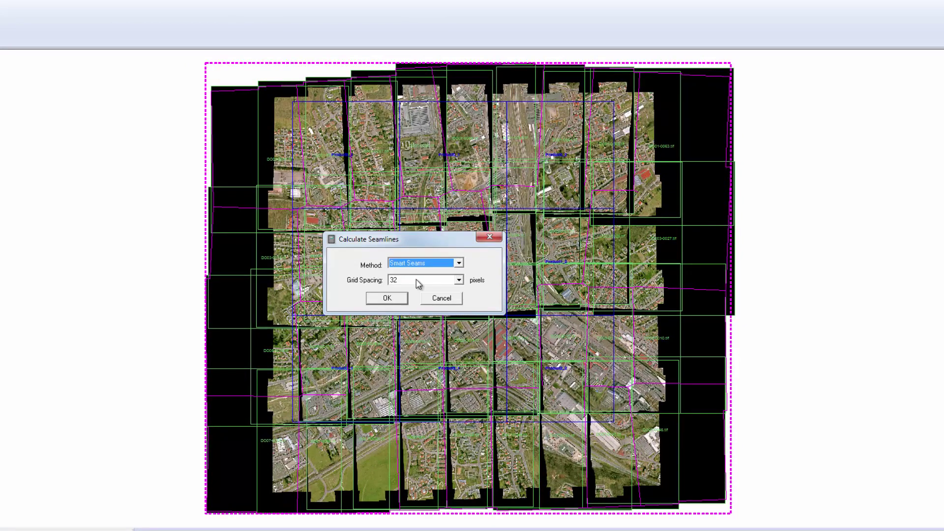
pyautogui.click(387, 299)
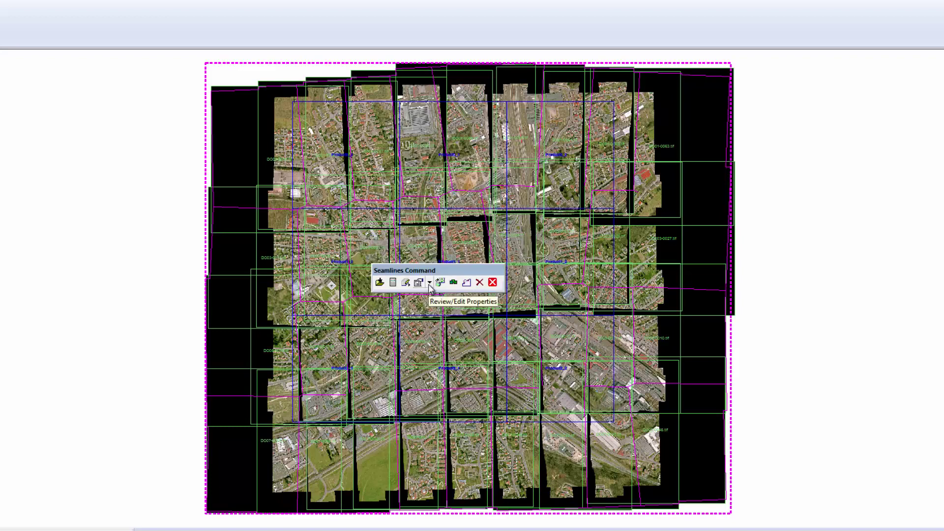
# Set the queued editing command to Redigitize Geometry in the seamline Review/Edit properties.
pyautogui.click(420, 284)
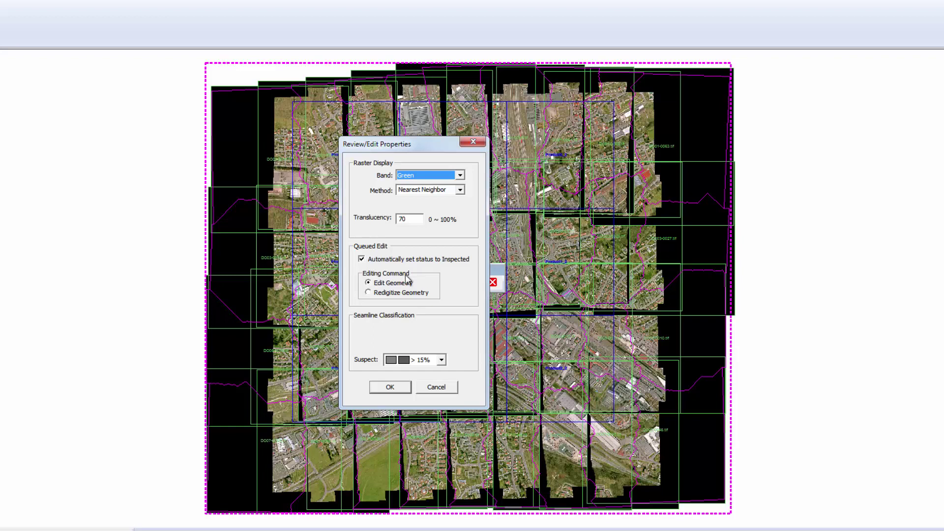
pyautogui.click(368, 292)
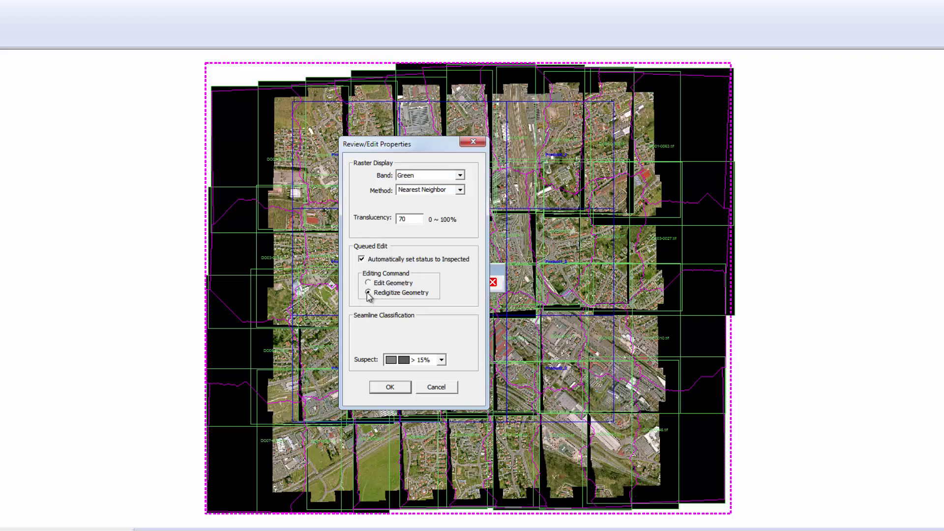
pyautogui.click(389, 388)
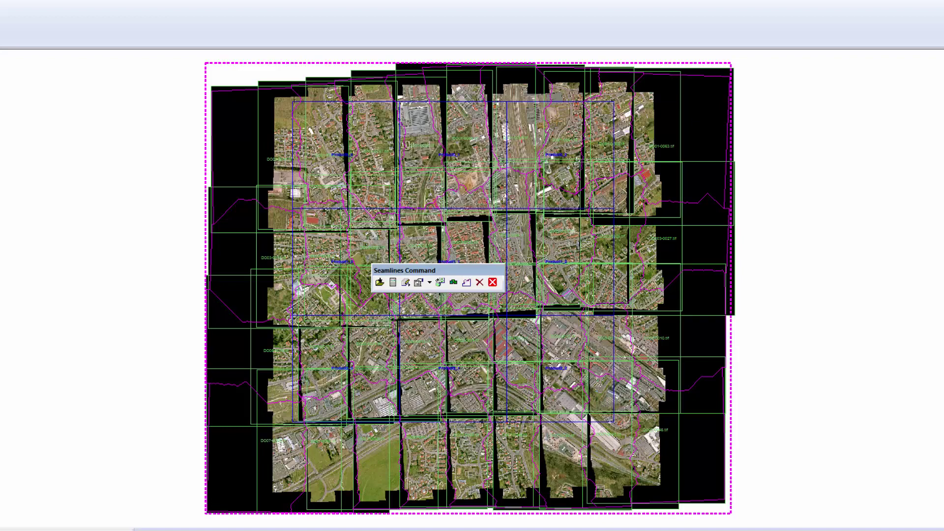
# Start reviewing the seamlines and move the Seamlines Command toolbar, Red/Blue Map View and review queue so they no longer overlap.
pyautogui.click(405, 282)
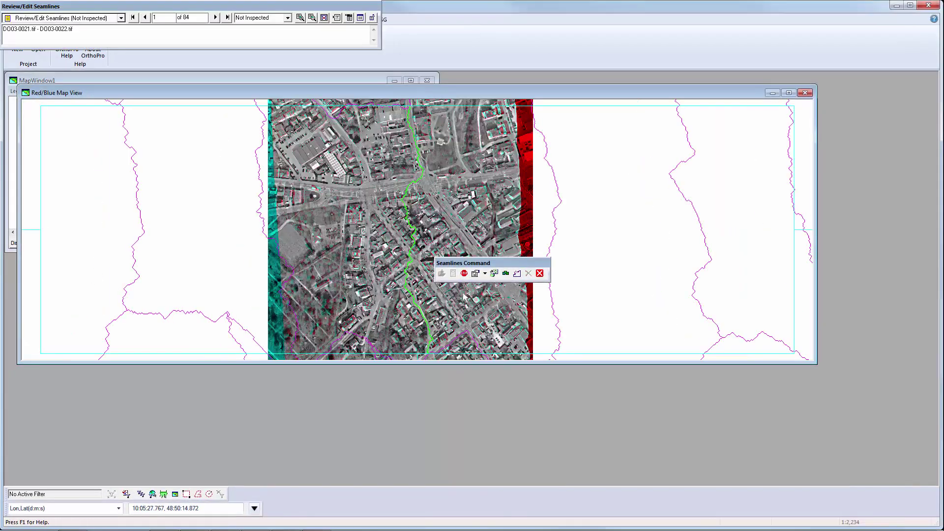
pyautogui.moveTo(471, 262); pyautogui.dragTo(720, 382)
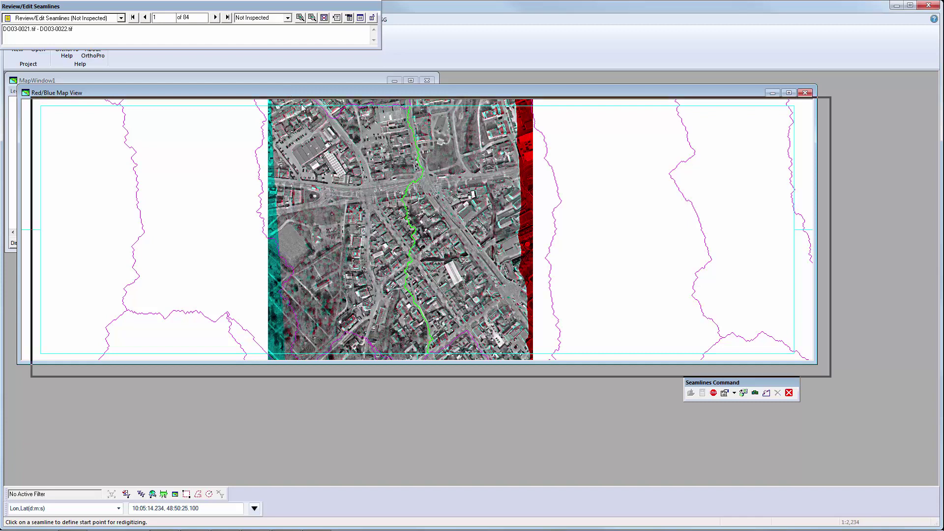
pyautogui.moveTo(152, 92); pyautogui.dragTo(199, 143)
pyautogui.moveTo(200, 14); pyautogui.dragTo(380, 435)
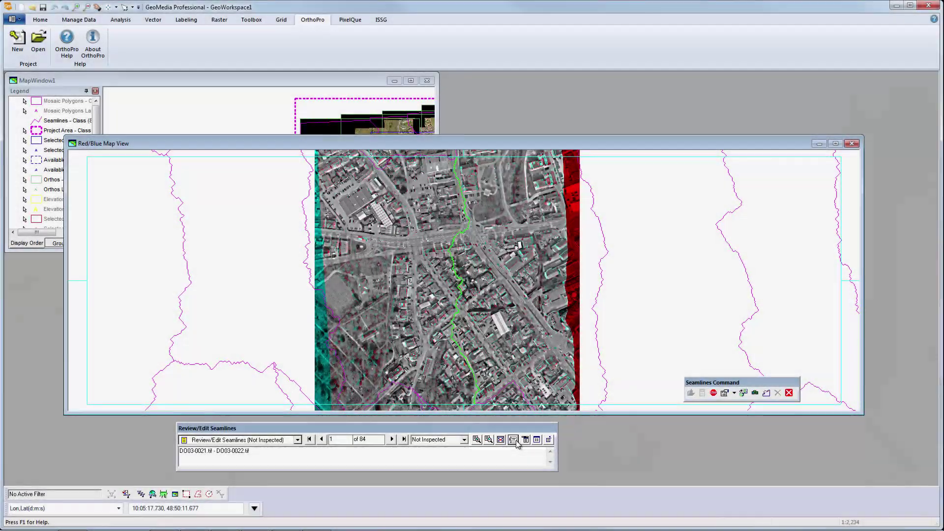
# Enable Automatically advance when status changes in the general queuing options of the seamline review.
pyautogui.click(516, 441)
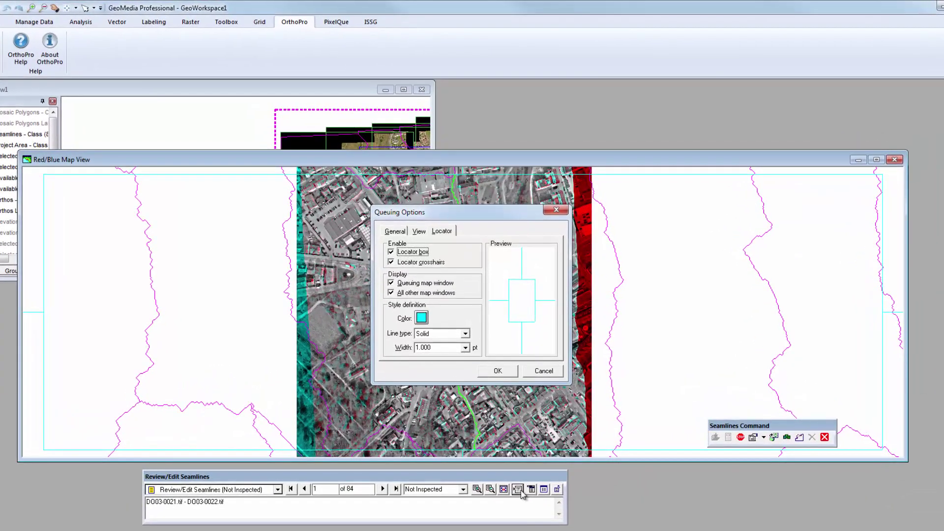
pyautogui.click(402, 231)
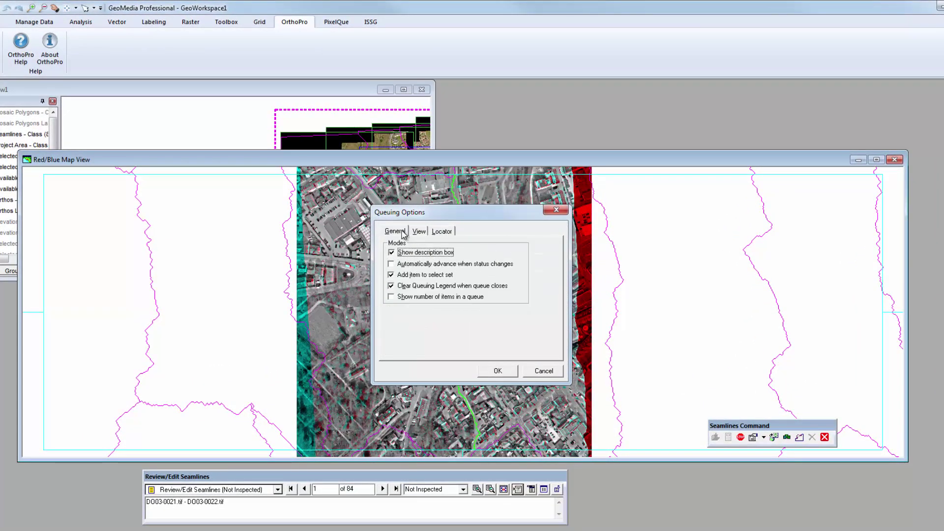
pyautogui.click(391, 264)
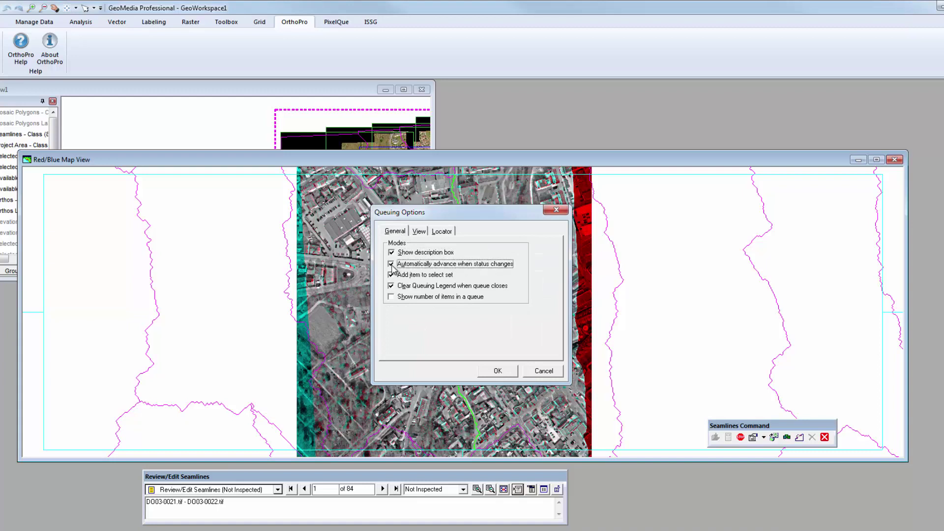
pyautogui.click(497, 371)
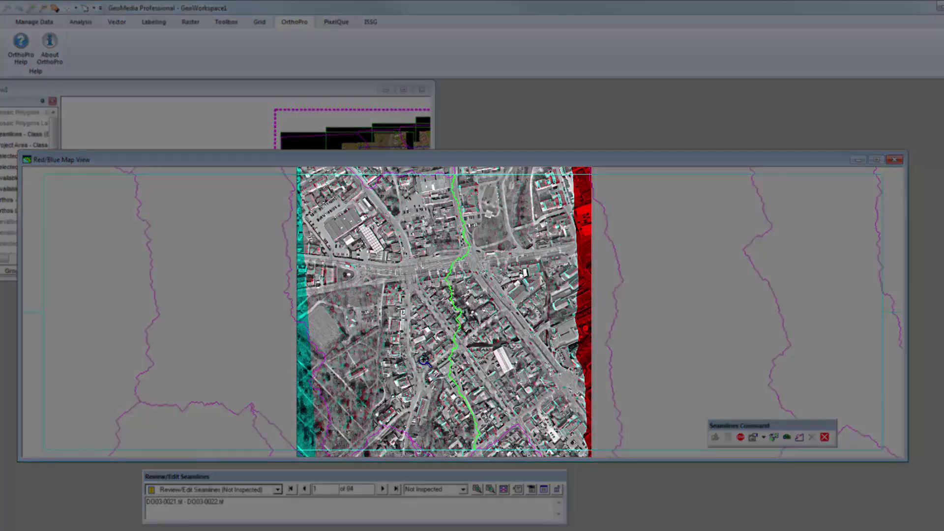
# Redigitize the DO03-0021 to DO03-0022 seamline so it runs around the large flat-roofed building instead of cutting through it.
pyautogui.moveTo(427, 353); pyautogui.dragTo(481, 394)
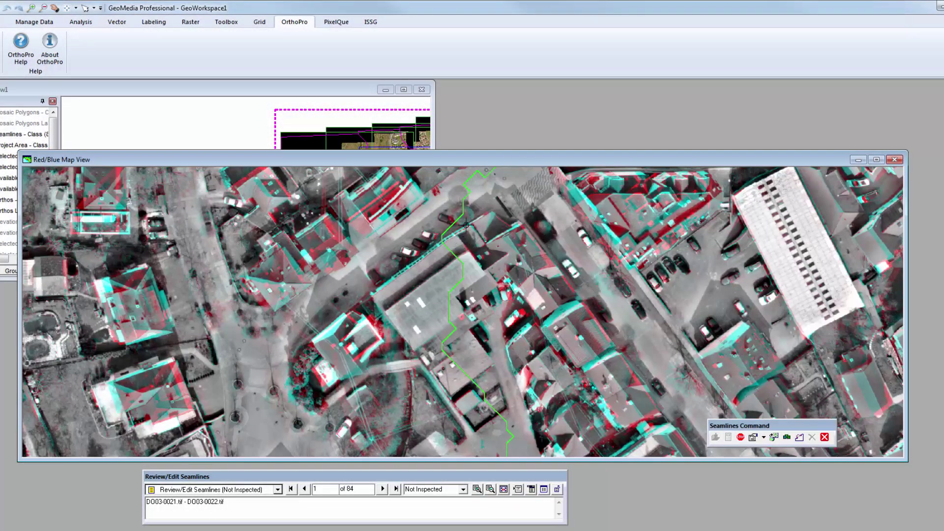
pyautogui.click(471, 191)
pyautogui.click(513, 436)
pyautogui.click(482, 240)
pyautogui.click(482, 259)
pyautogui.click(511, 307)
pyautogui.click(500, 349)
pyautogui.rightClick(511, 392)
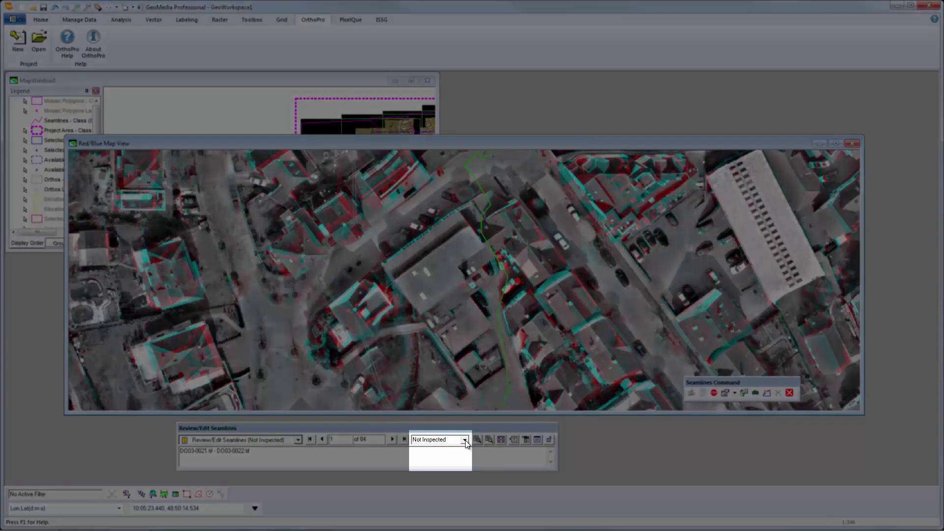
# Mark the first three seamlines in the review queue as Inspected, one after another.
pyautogui.click(464, 440)
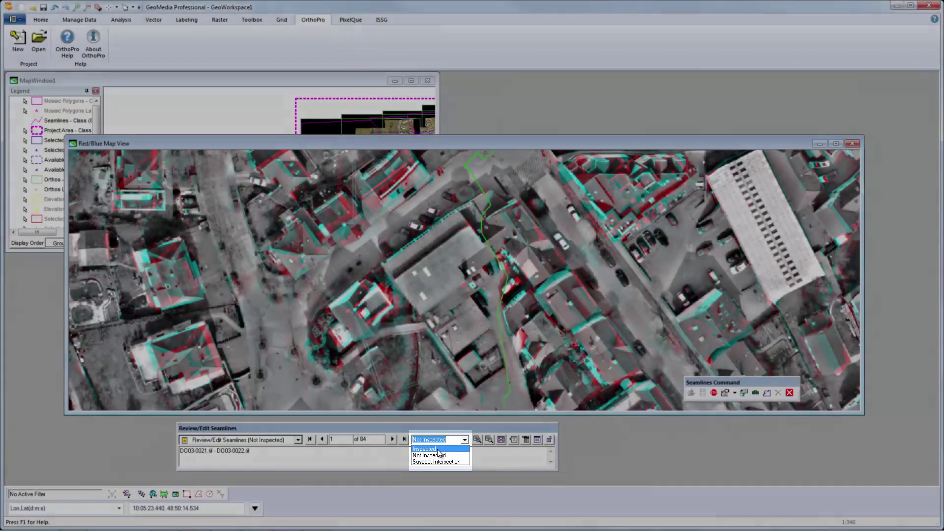
pyautogui.click(438, 448)
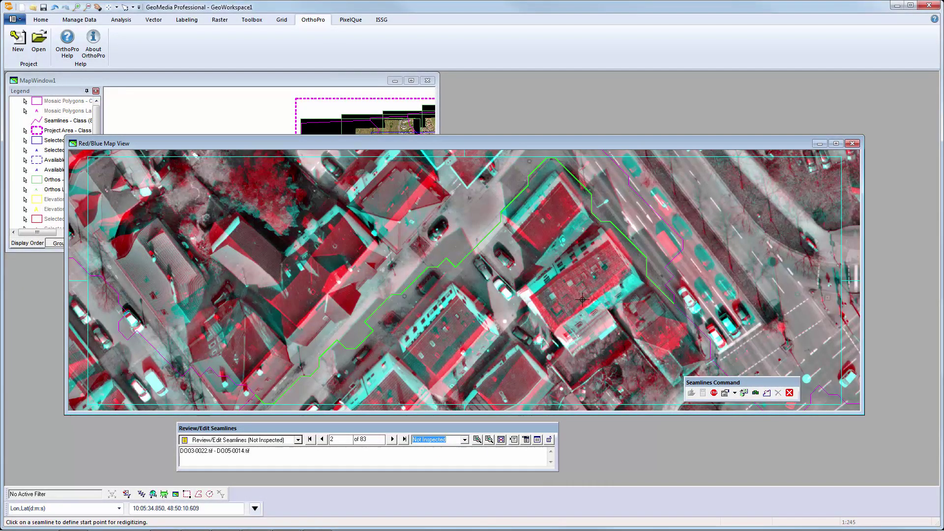
pyautogui.click(464, 440)
pyautogui.click(455, 449)
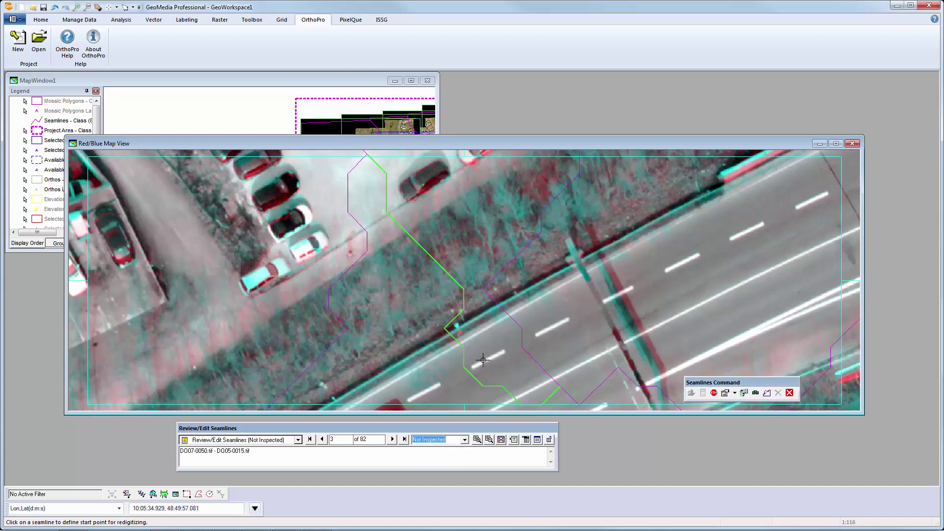
pyautogui.click(463, 443)
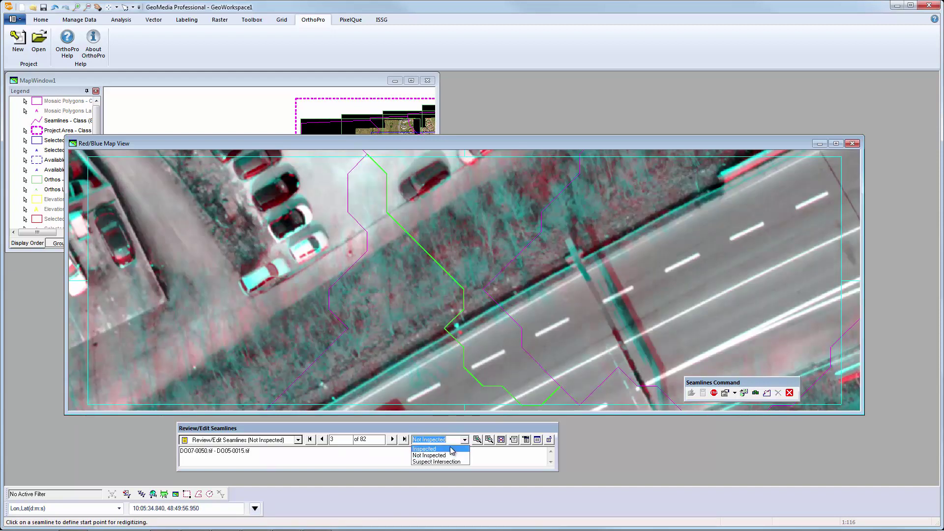
pyautogui.click(450, 447)
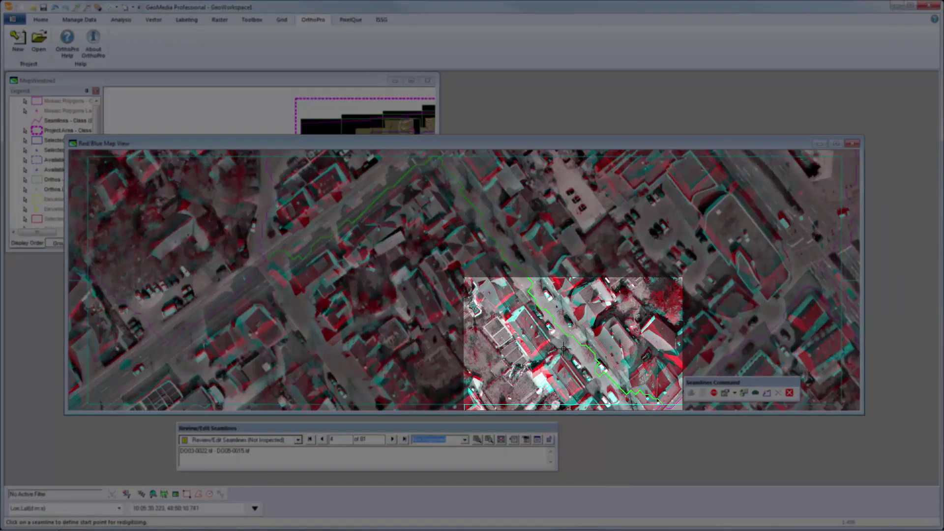
# Redigitize a short stretch of the DO03-0022 to DO05-0015 seamline along the street beside the parked cars.
pyautogui.click(581, 346)
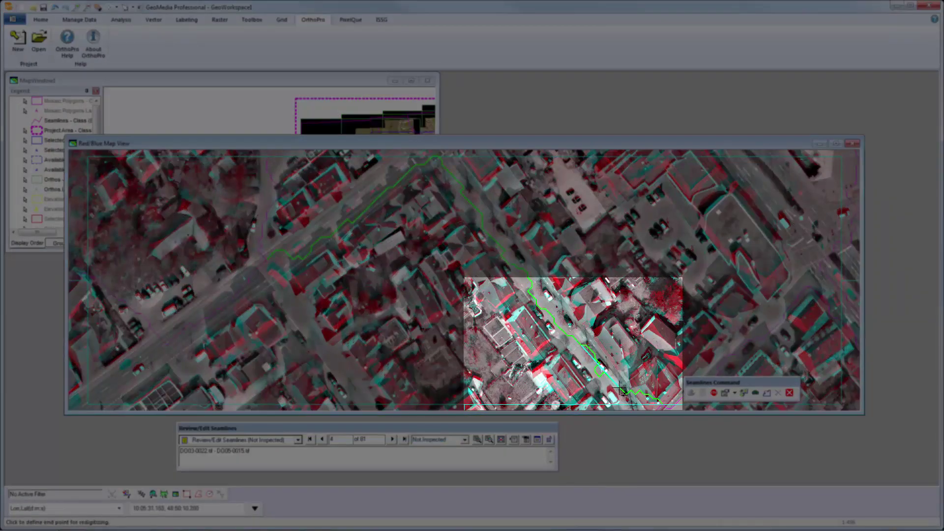
pyautogui.click(582, 361)
pyautogui.doubleClick(603, 382)
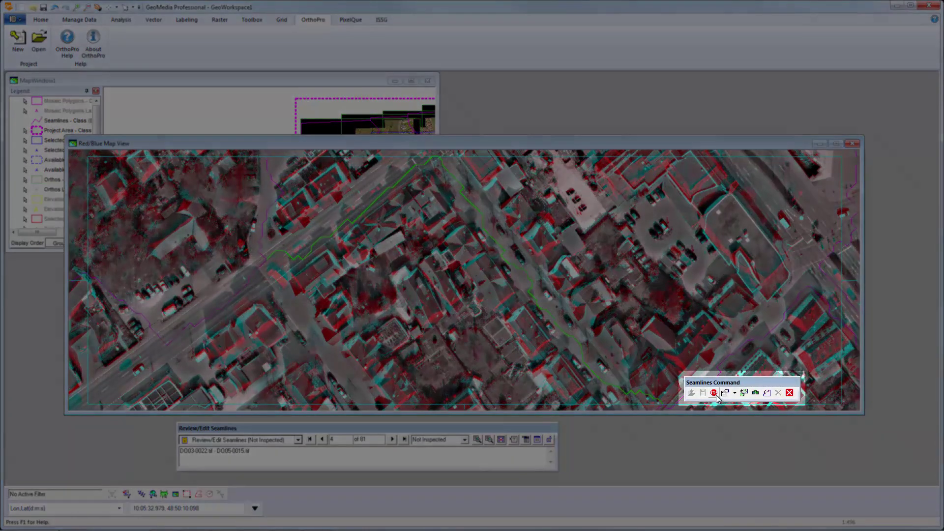
# Stop the seamline review, close the Seamlines command and maximize MapWindow1.
pyautogui.click(713, 393)
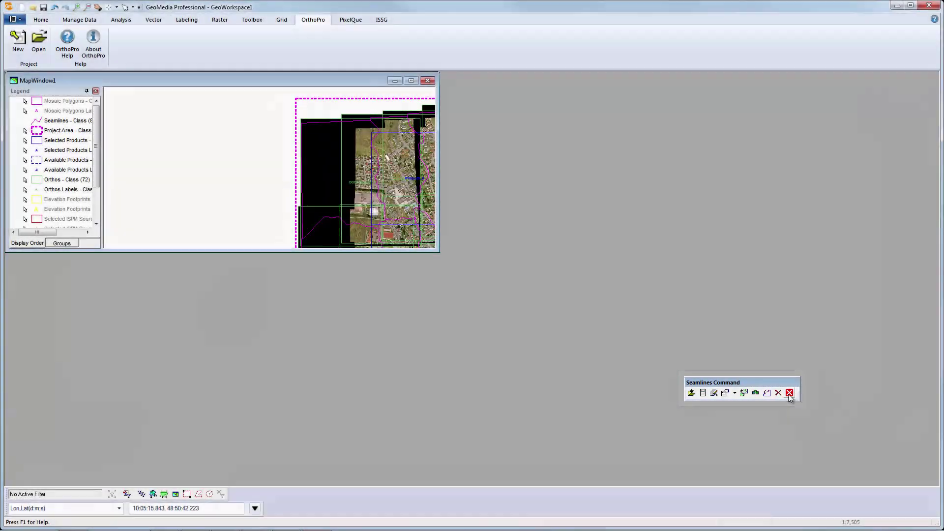
pyautogui.click(789, 393)
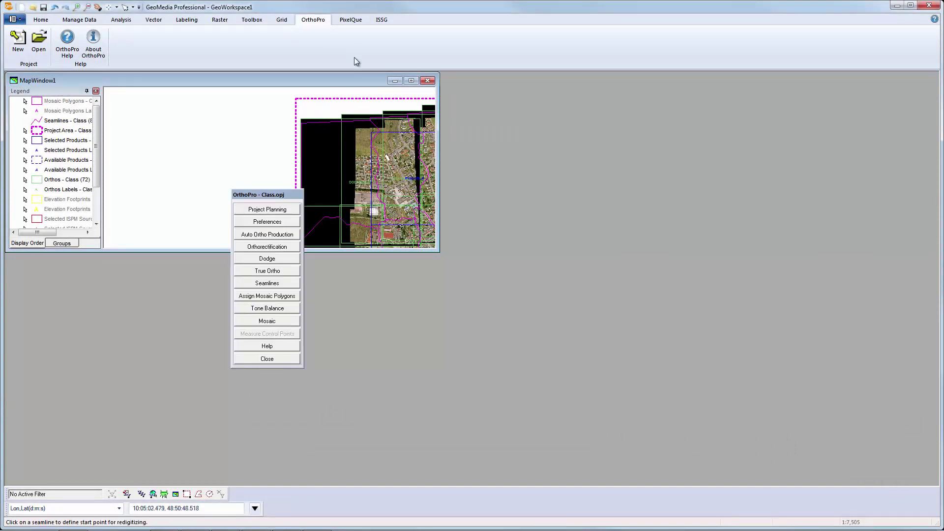
pyautogui.doubleClick(356, 82)
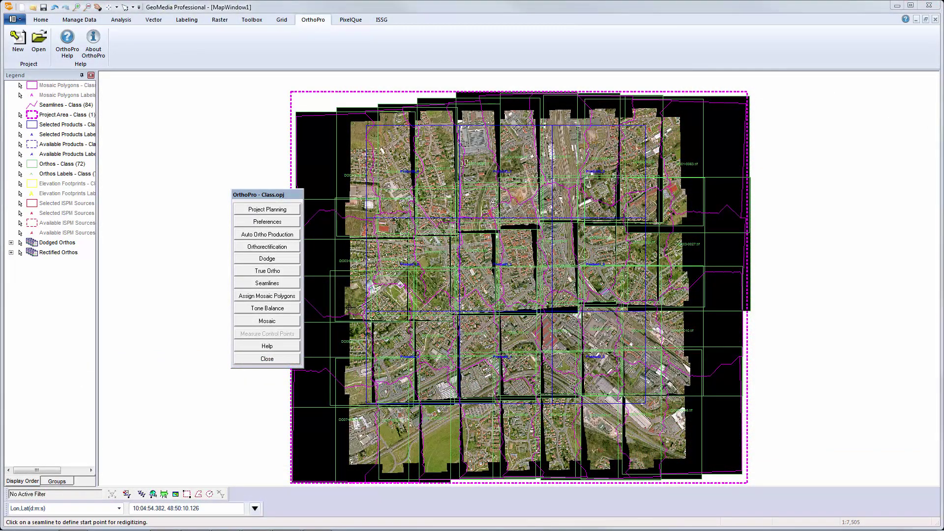
# Open the mosaic polygon assignments and highlight polygons 30, 31 and 32 to check which ortho each one uses.
pyautogui.click(241, 297)
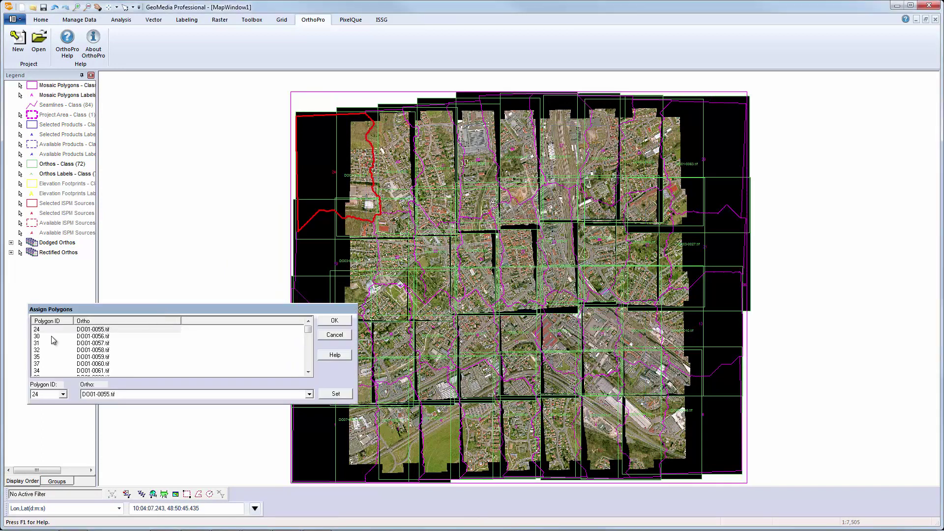
pyautogui.click(51, 336)
pyautogui.click(49, 344)
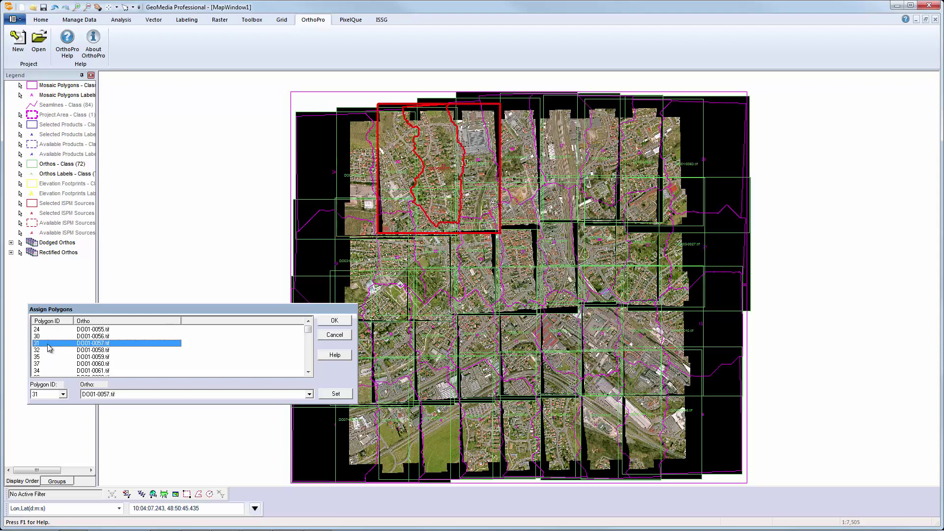
pyautogui.click(50, 349)
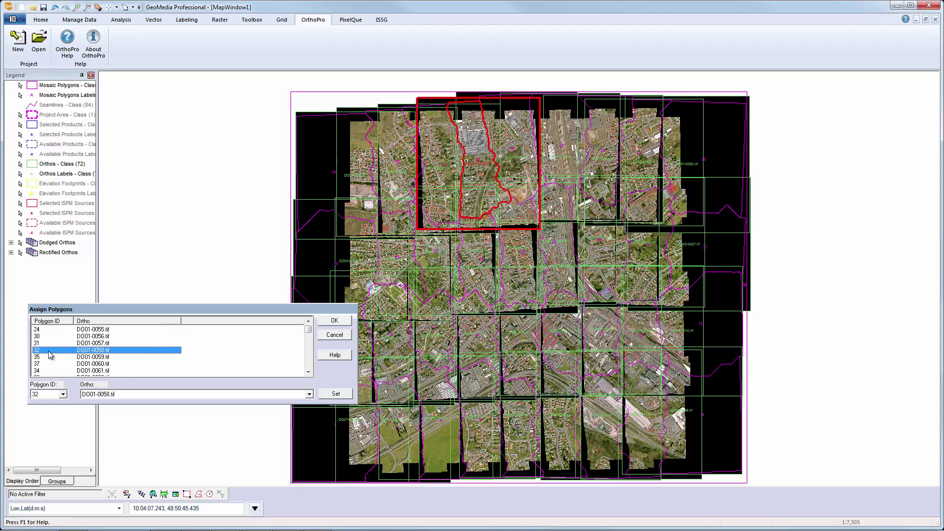
# Sort the mosaic polygons by polygon ID, check the first three and the ortho choices for polygon 3, and accept the assignments.
pyautogui.click(52, 321)
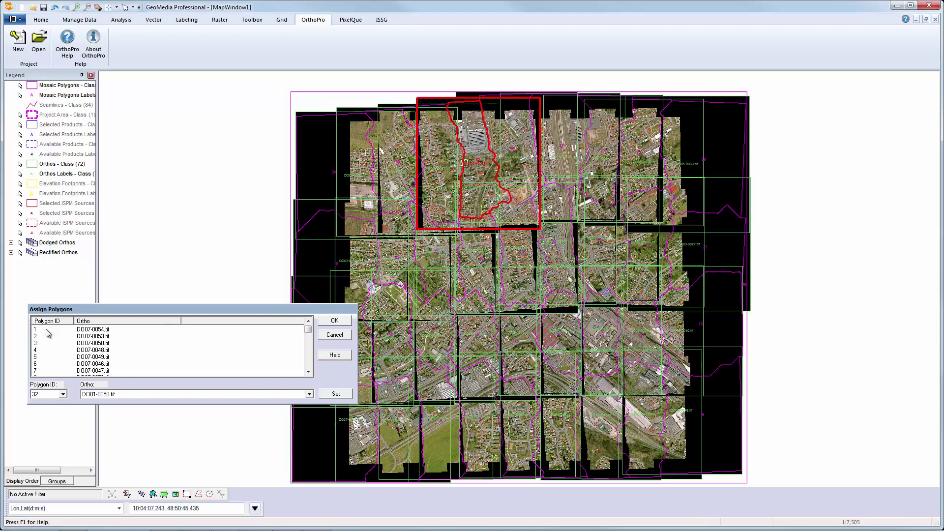
pyautogui.click(46, 330)
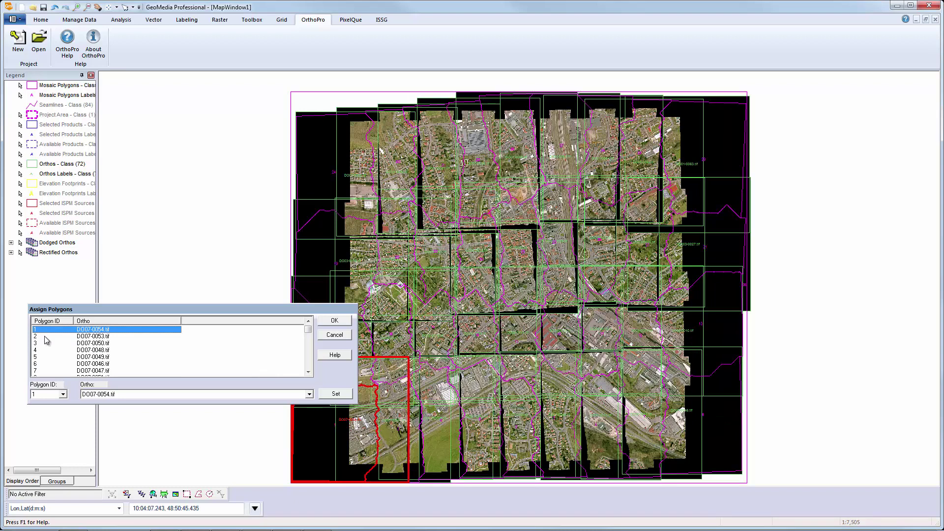
pyautogui.click(46, 336)
pyautogui.click(46, 344)
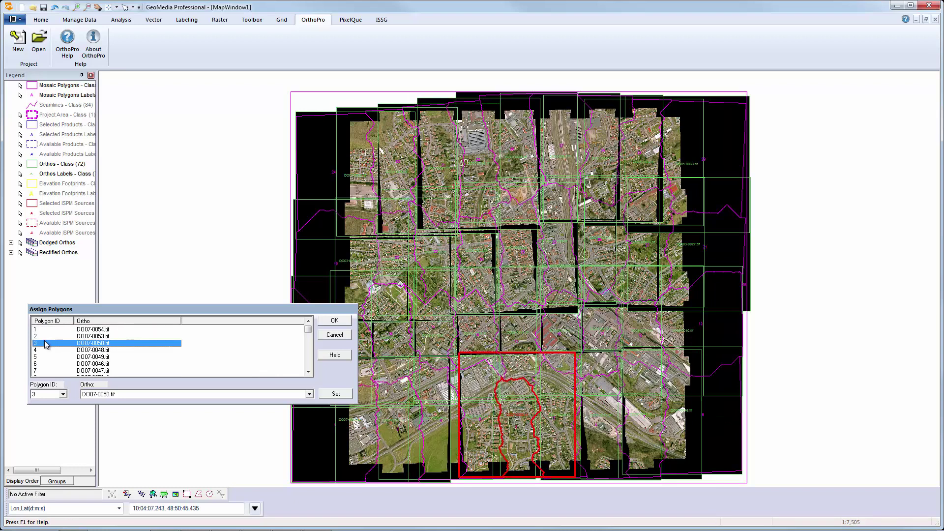
pyautogui.click(309, 394)
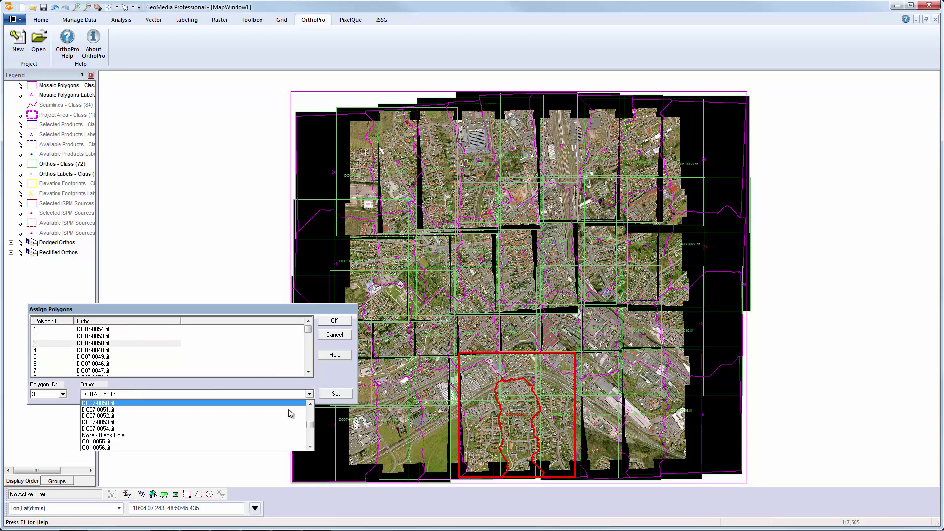
pyautogui.click(316, 384)
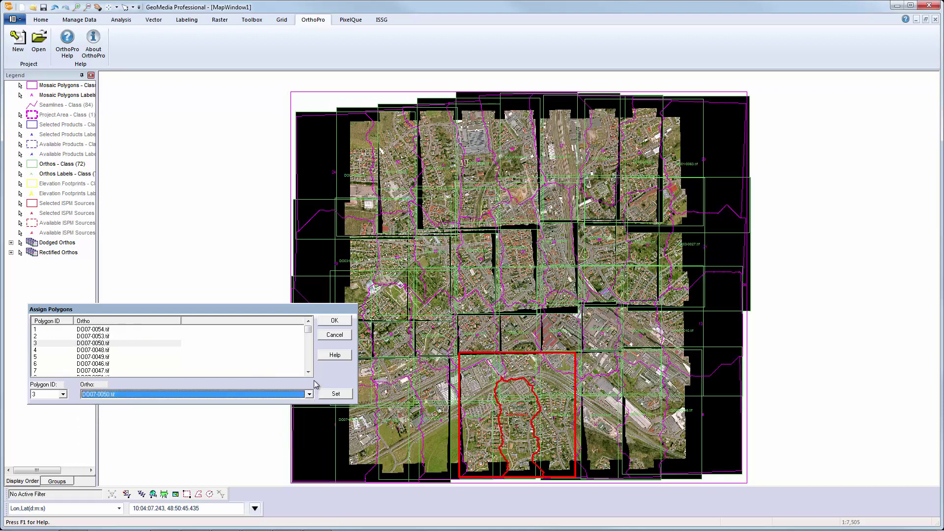
pyautogui.click(328, 321)
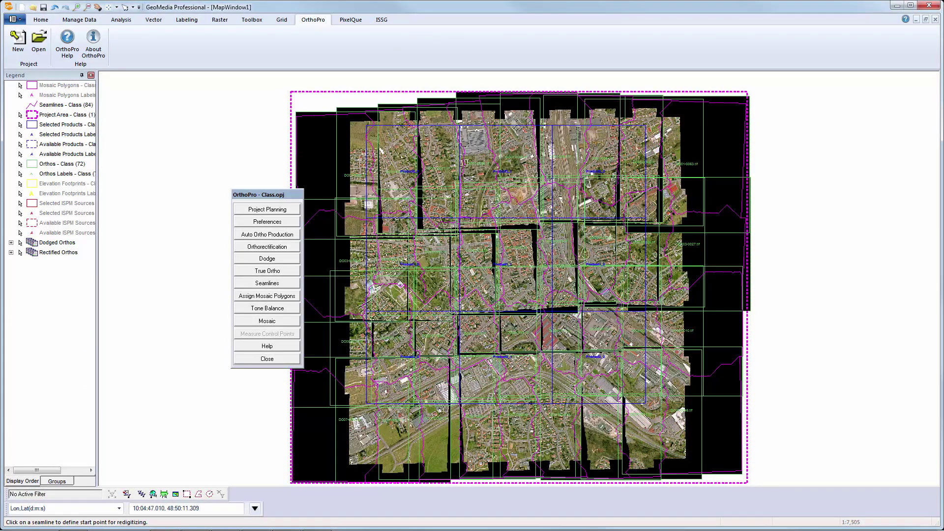
# Run Tone Balance on the project's orthos.
pyautogui.click(242, 309)
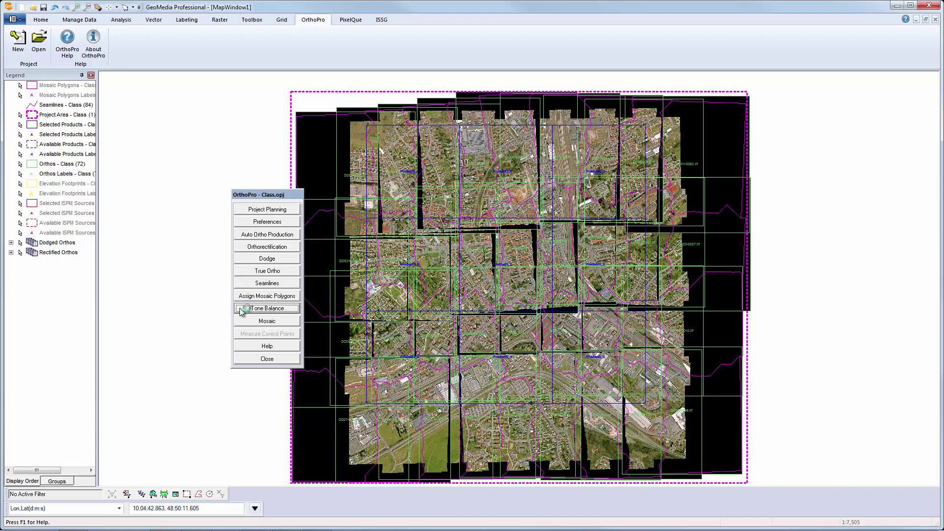
pyautogui.click(457, 282)
pyautogui.click(452, 280)
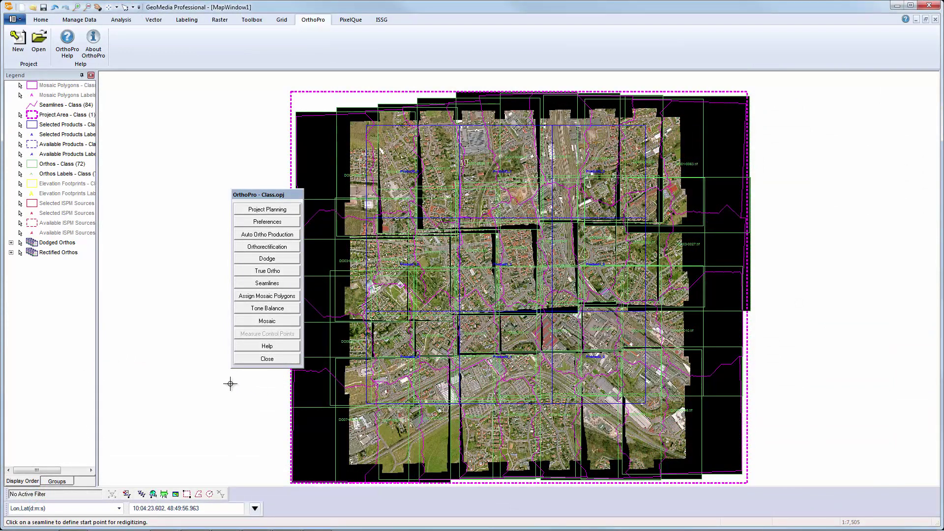
# Open the Mosaic tool for the Class project, review the Resource Utilization options and accept them.
pyautogui.click(241, 325)
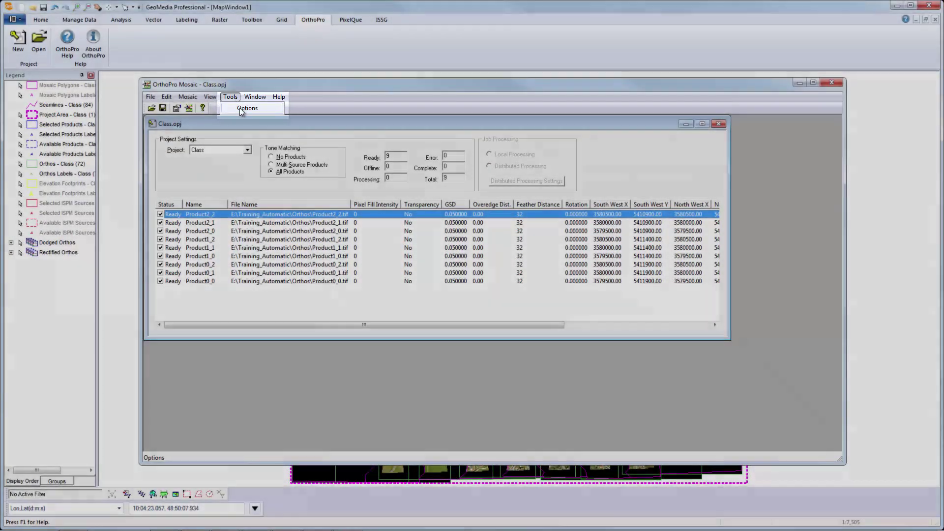
pyautogui.click(240, 108)
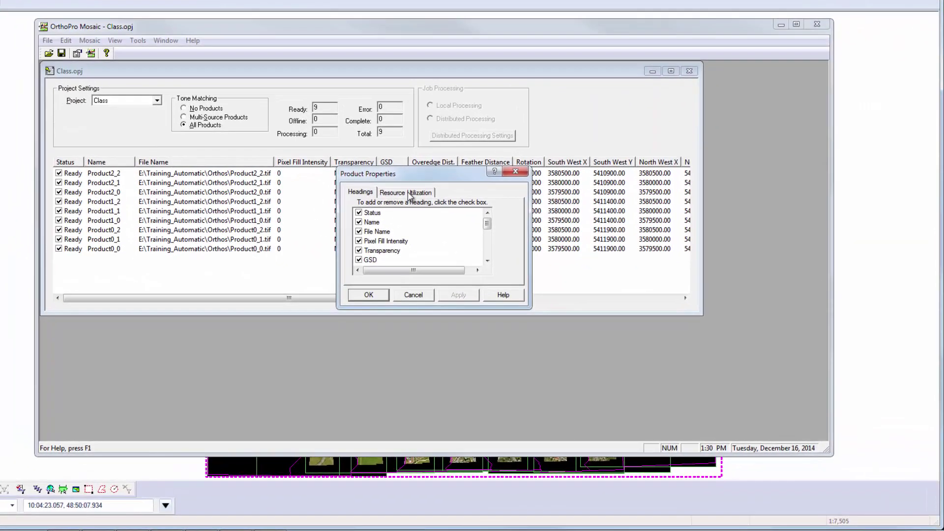
pyautogui.click(467, 231)
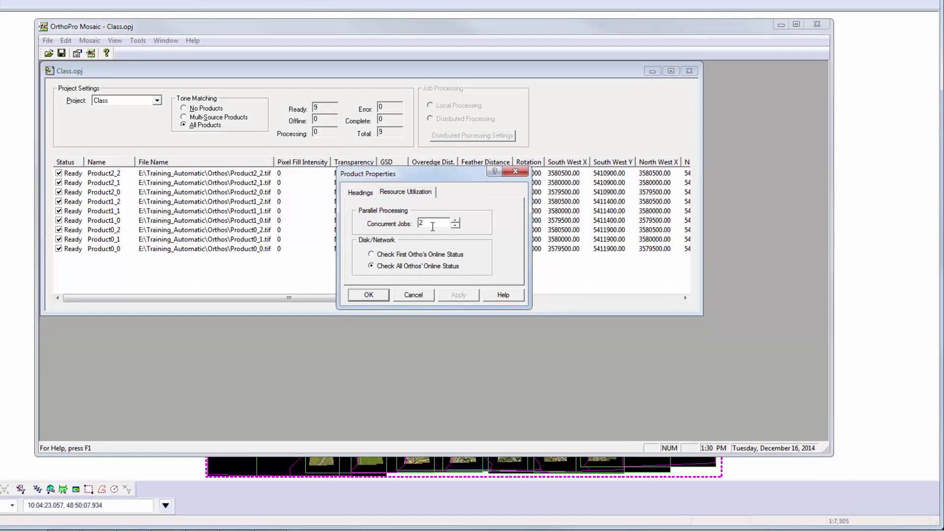
pyautogui.click(369, 296)
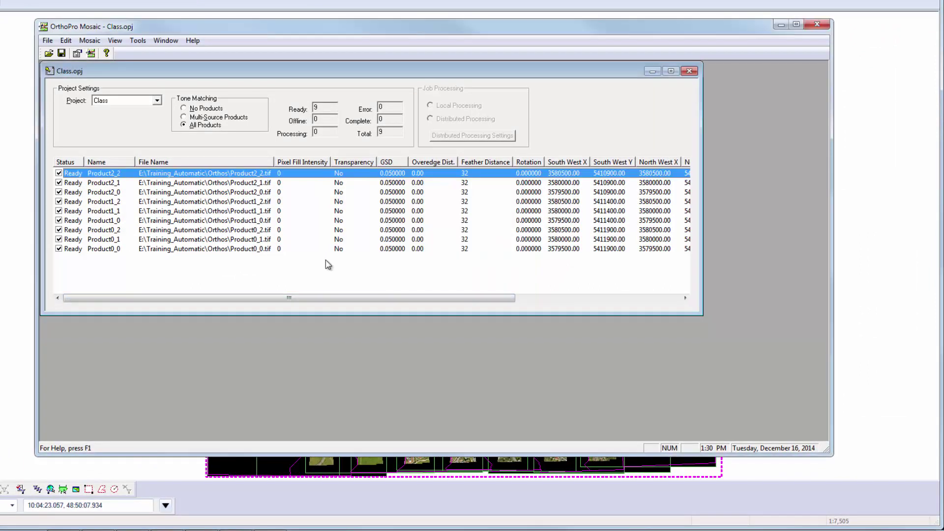
# Select all products in the mosaic list and set their overedge border to 50 m.
pyautogui.click(67, 42)
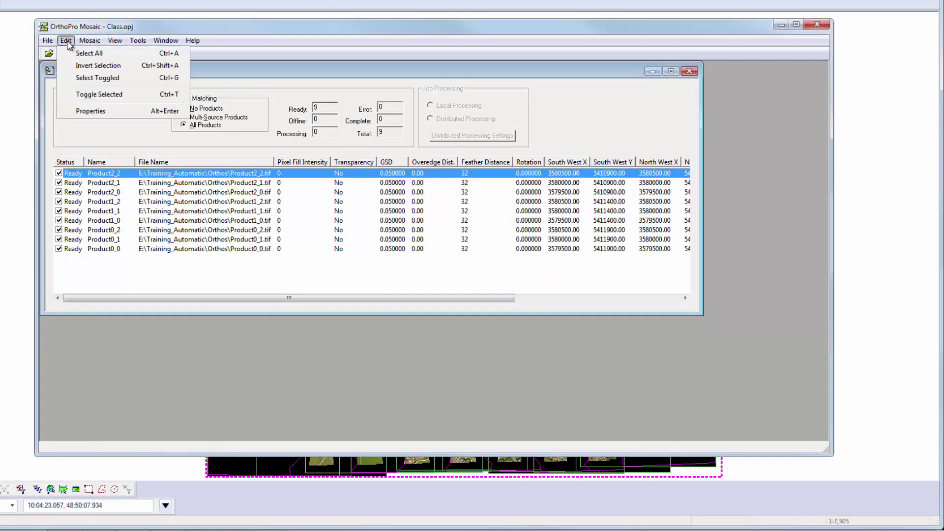
pyautogui.click(68, 52)
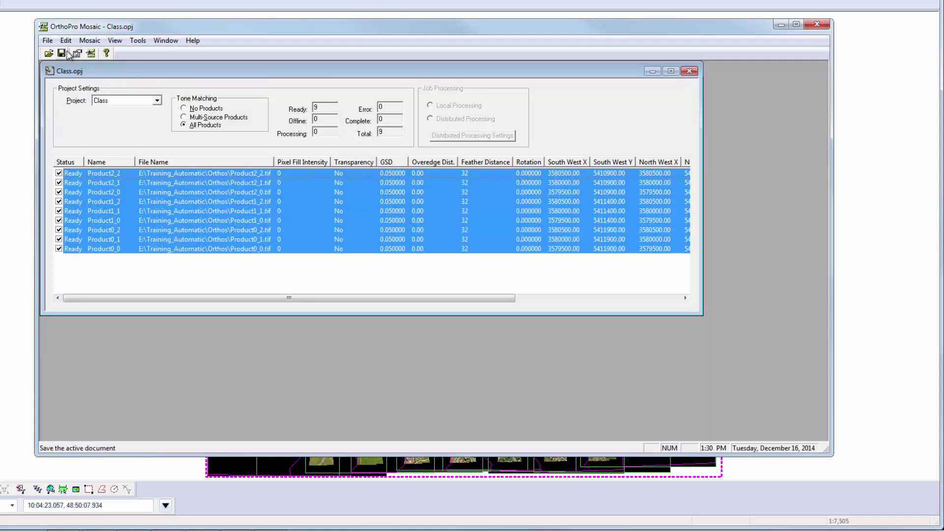
pyautogui.click(66, 41)
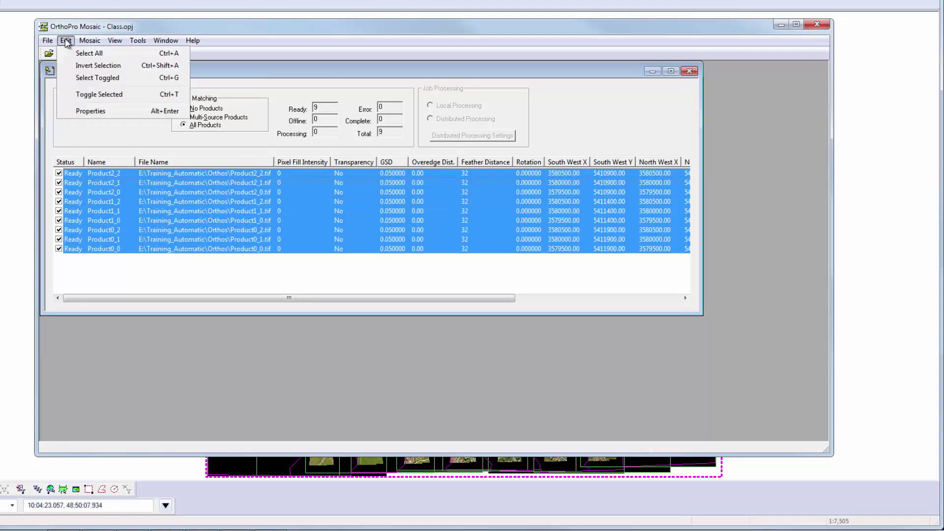
pyautogui.click(66, 113)
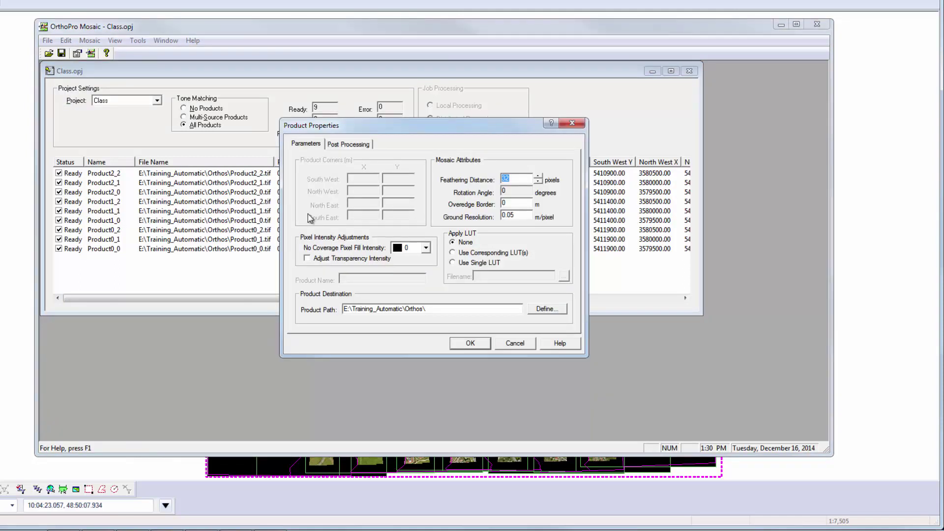
pyautogui.press('Tab')
pyautogui.press('Tab')
pyautogui.write('50')
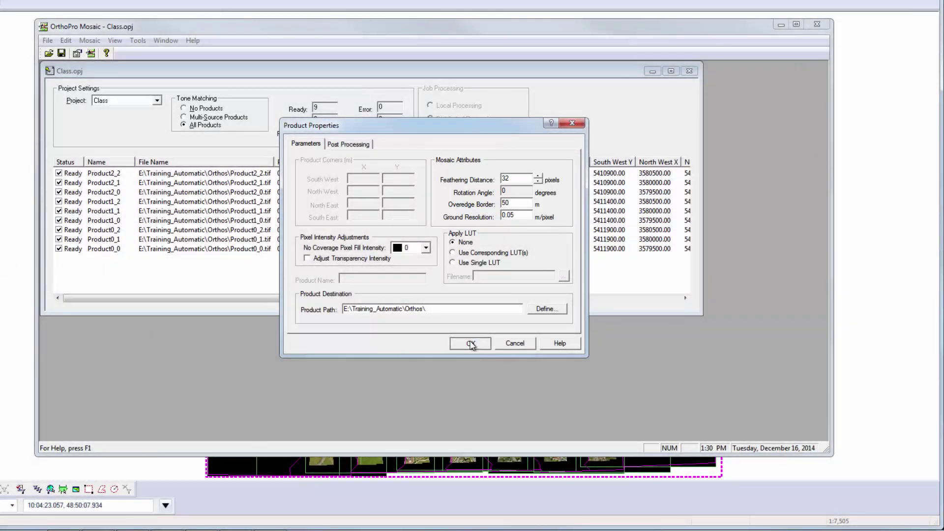
pyautogui.click(471, 343)
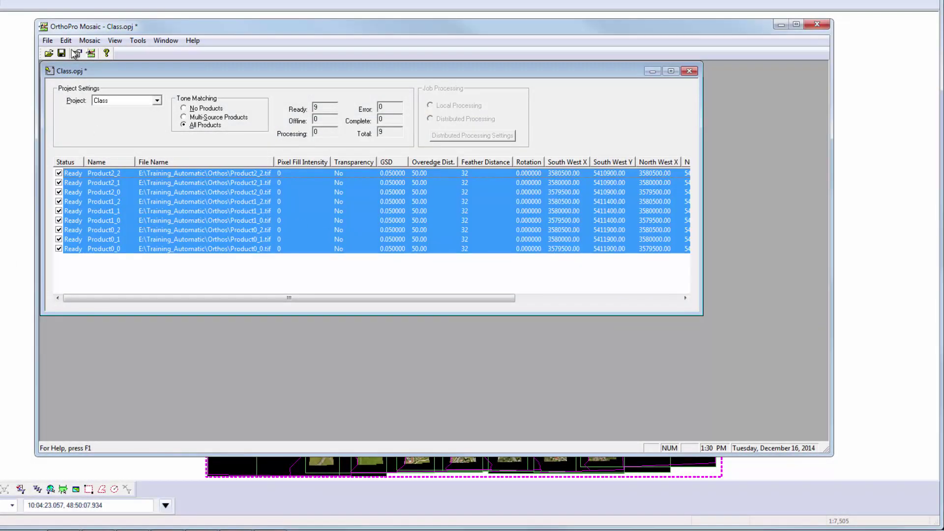
# Mosaic all selected products and close the OrthoPro Mosaic window once processing is complete.
pyautogui.click(90, 40)
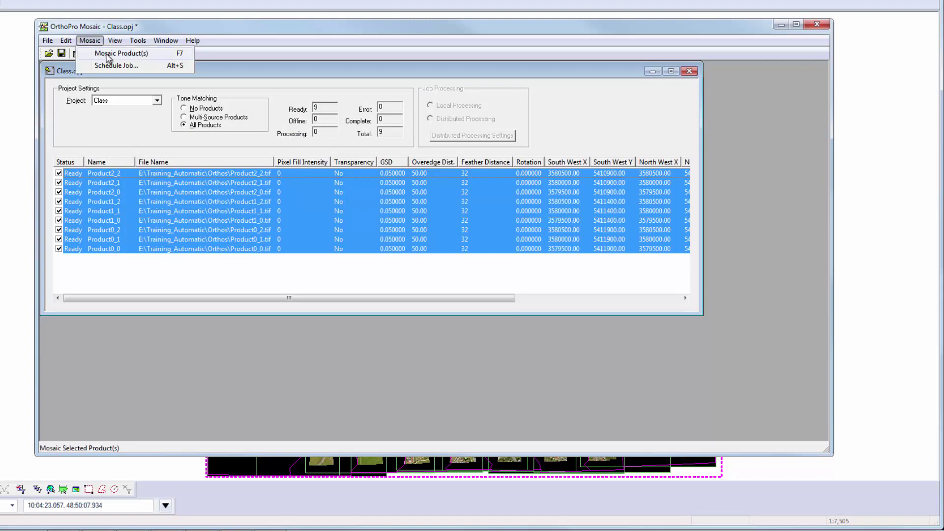
pyautogui.click(108, 54)
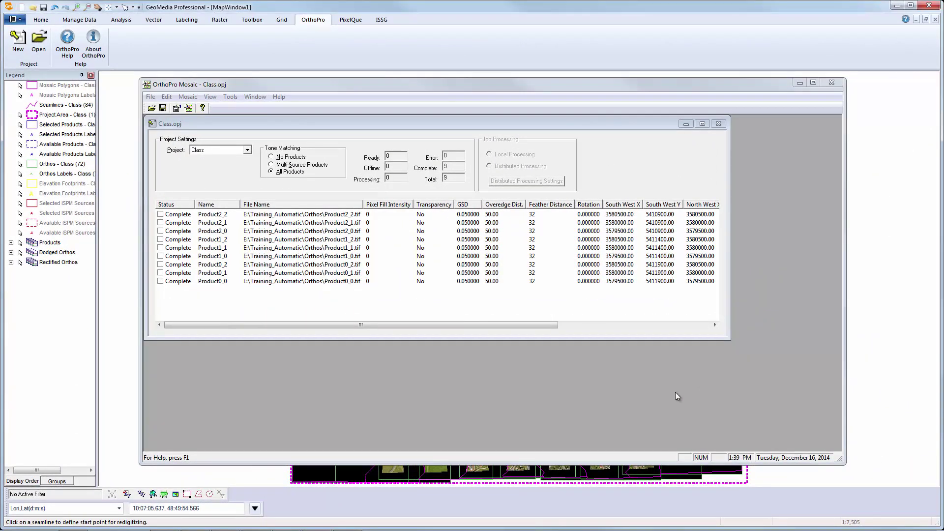
pyautogui.click(831, 82)
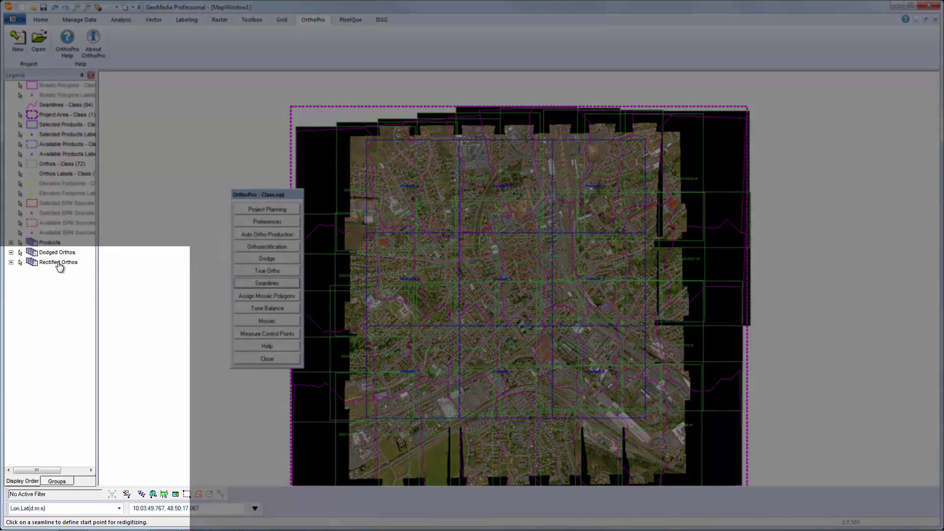
# Turn off the display of the Rectified Orthos and Dodged Orthos legend entries in the map.
pyautogui.rightClick(60, 268)
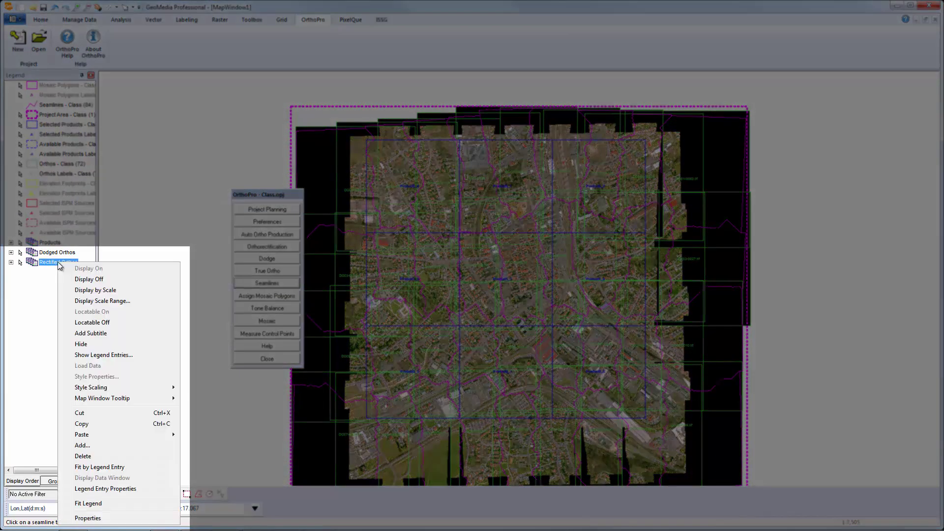
pyautogui.click(69, 279)
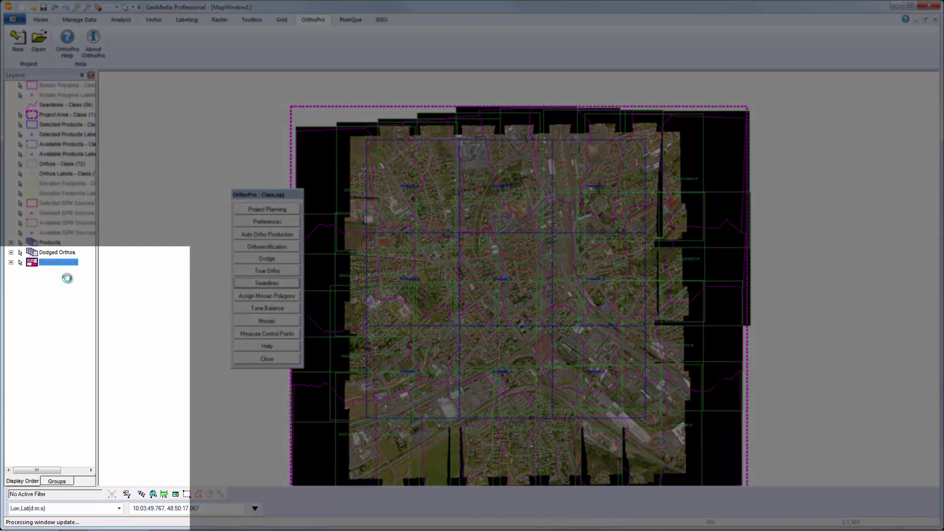
pyautogui.rightClick(55, 252)
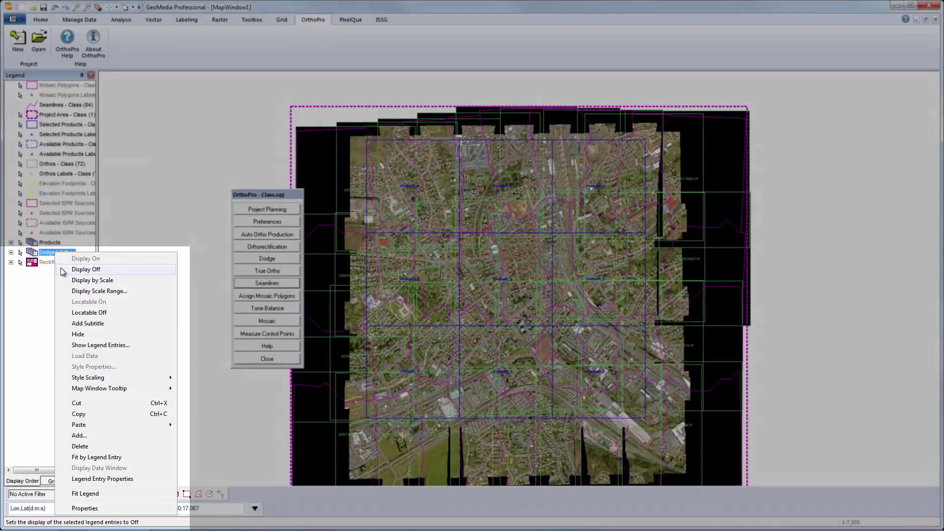
pyautogui.click(60, 270)
# Zoom in on the mosaicked products and move the OrthoPro palette away from the imagery to inspect them.
pyautogui.click(76, 7)
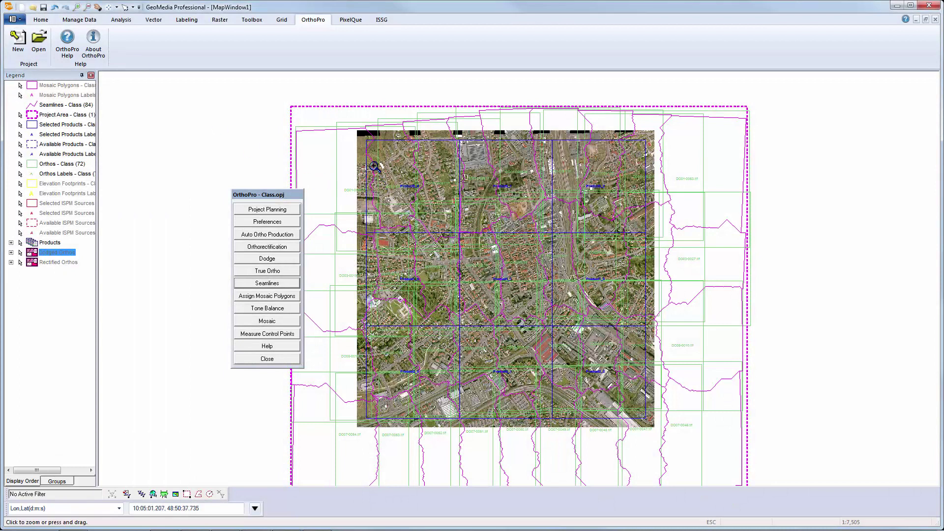
pyautogui.moveTo(380, 169); pyautogui.dragTo(634, 404)
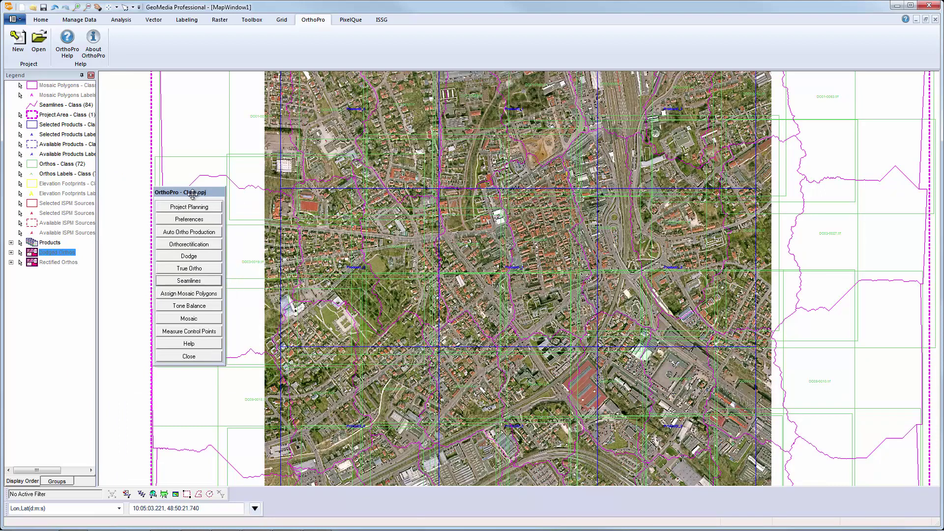
pyautogui.moveTo(284, 195); pyautogui.dragTo(192, 195)
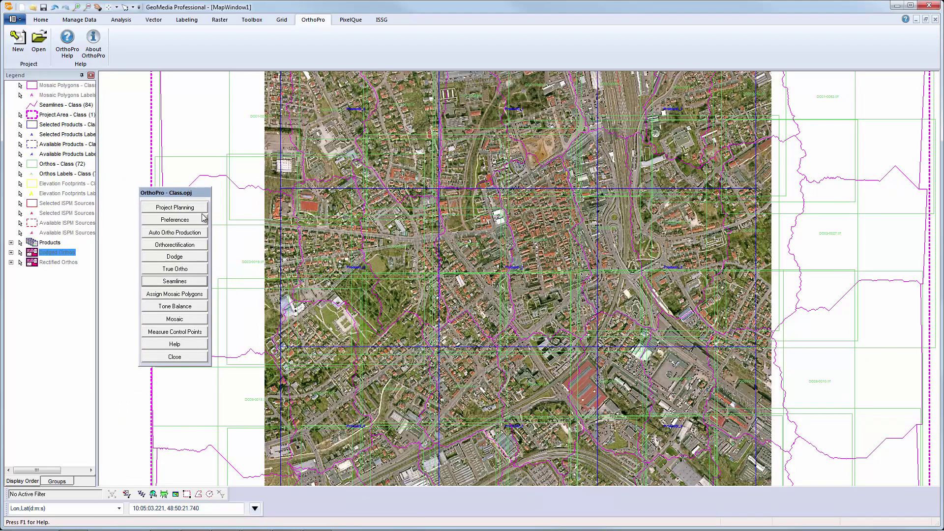